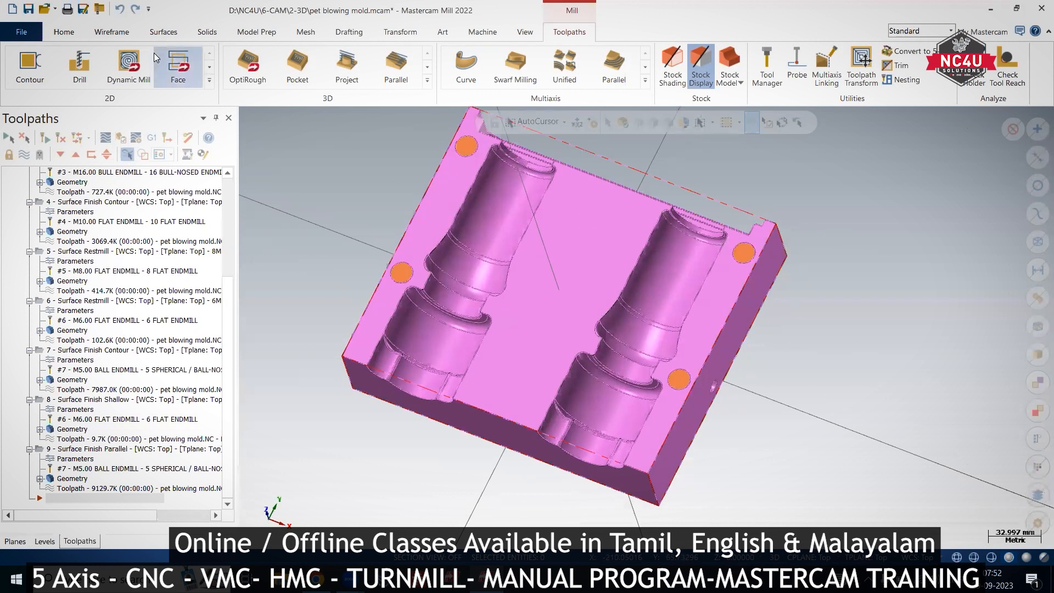
pyautogui.click(127, 34)
pyautogui.click(176, 33)
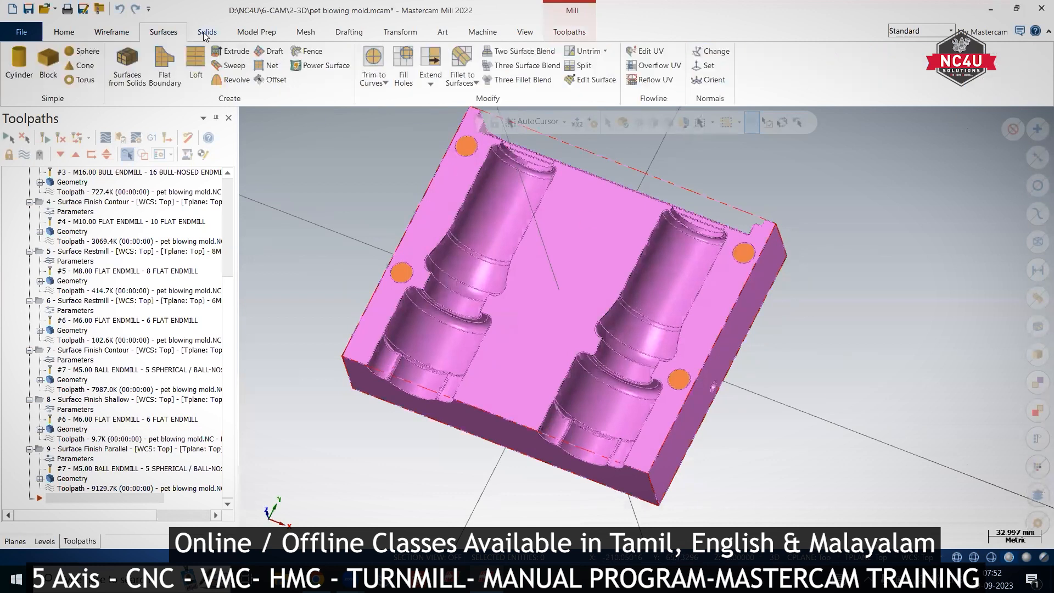
pyautogui.click(202, 34)
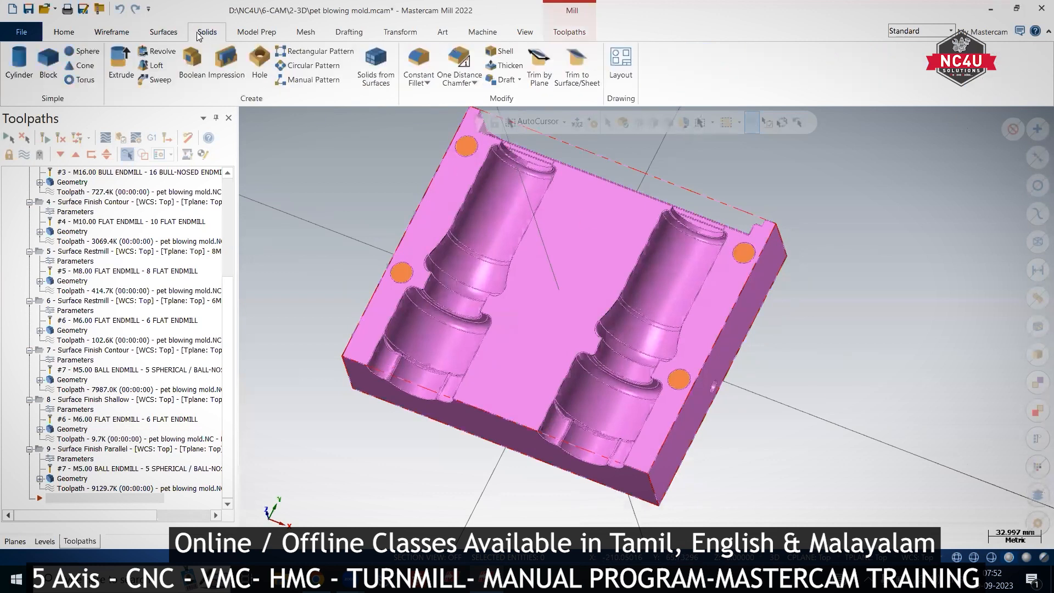
pyautogui.click(154, 34)
pyautogui.click(102, 32)
pyautogui.click(75, 32)
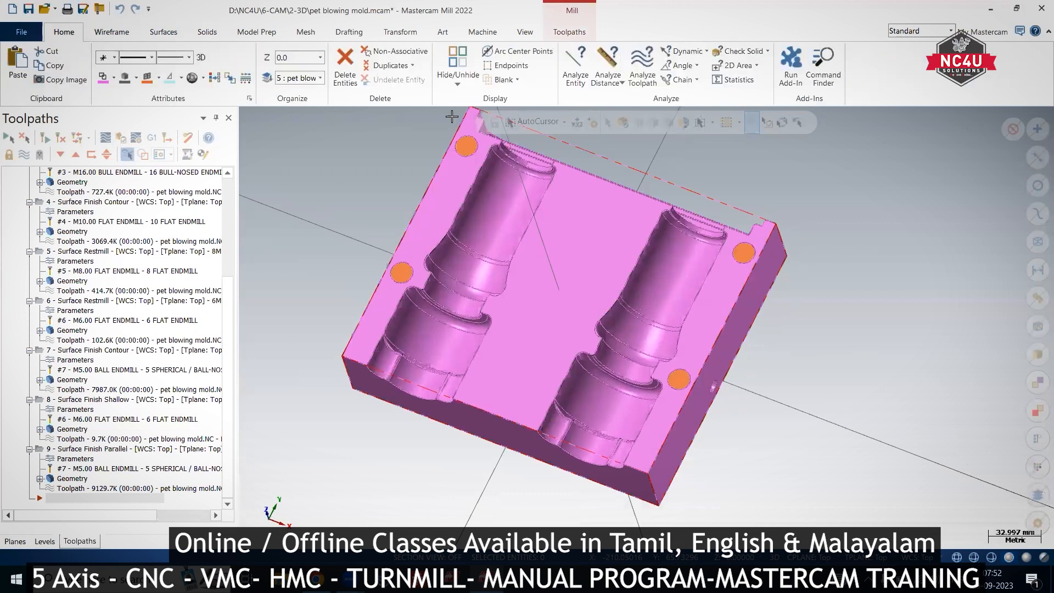
# Step: Examine the two bottle cavities of the PET blowing mold up close from several angles
pyautogui.scroll(2, 402, 294)
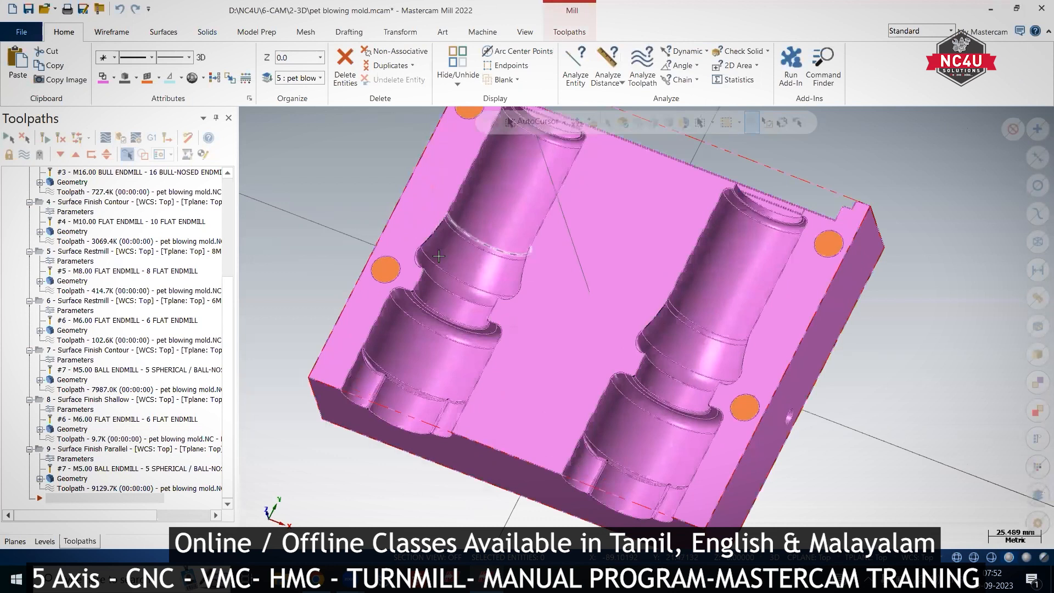
pyautogui.moveTo(449, 265)
pyautogui.mouseDown(button='middle')
pyautogui.moveTo(466, 256)
pyautogui.moveTo(432, 341)
pyautogui.mouseUp(button='middle')
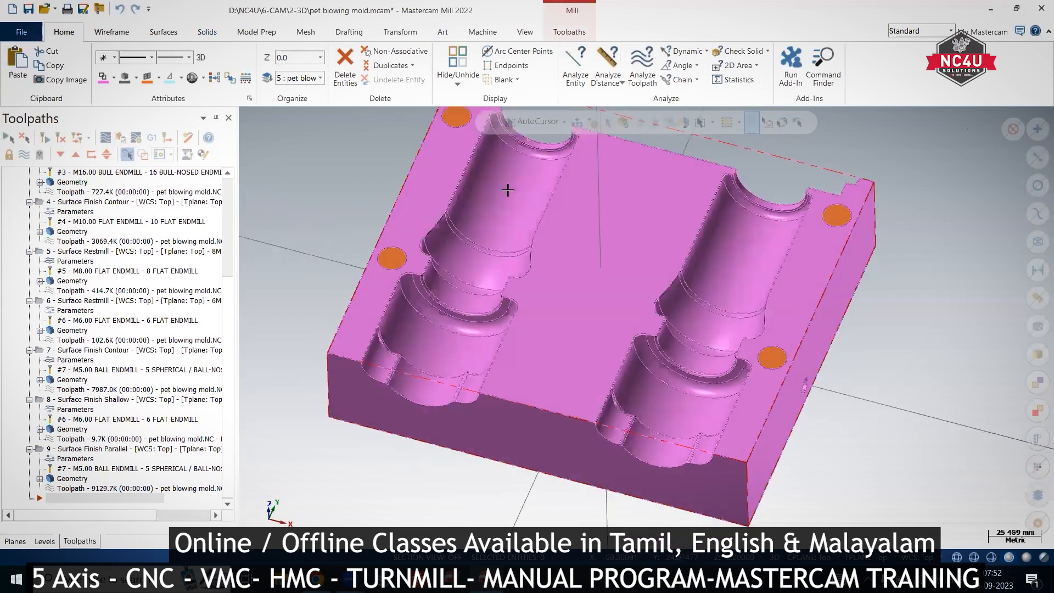
pyautogui.scroll(-1, 507, 192)
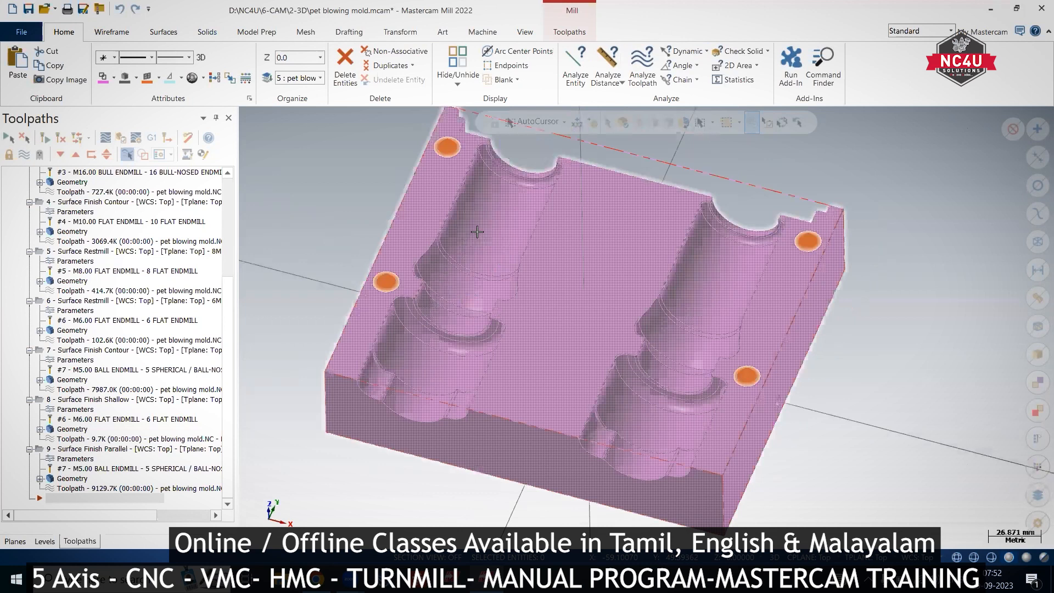
pyautogui.scroll(2, 473, 236)
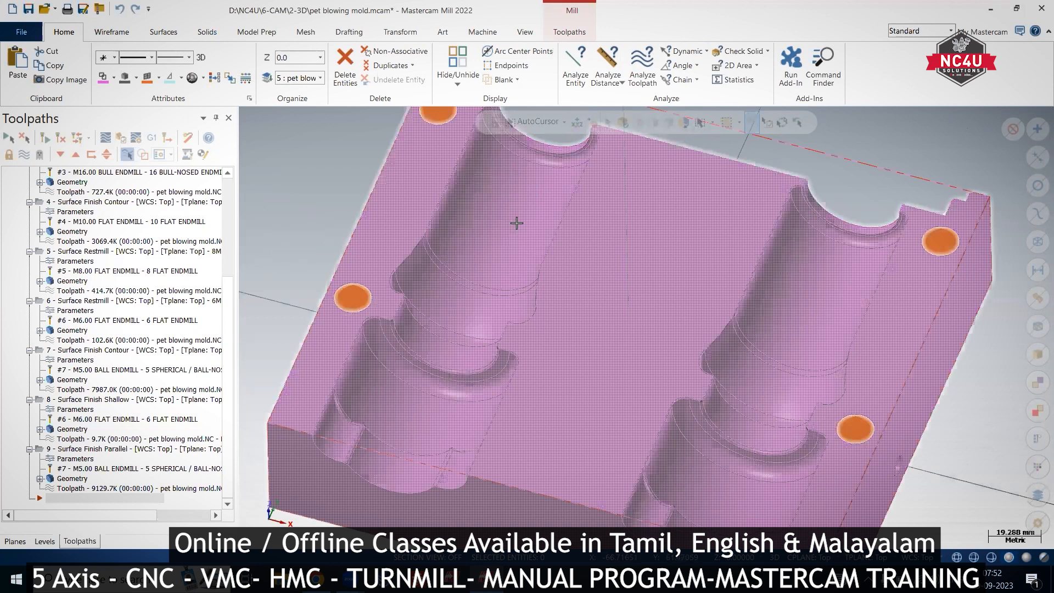
pyautogui.scroll(-1, 536, 217)
pyautogui.scroll(3, 449, 324)
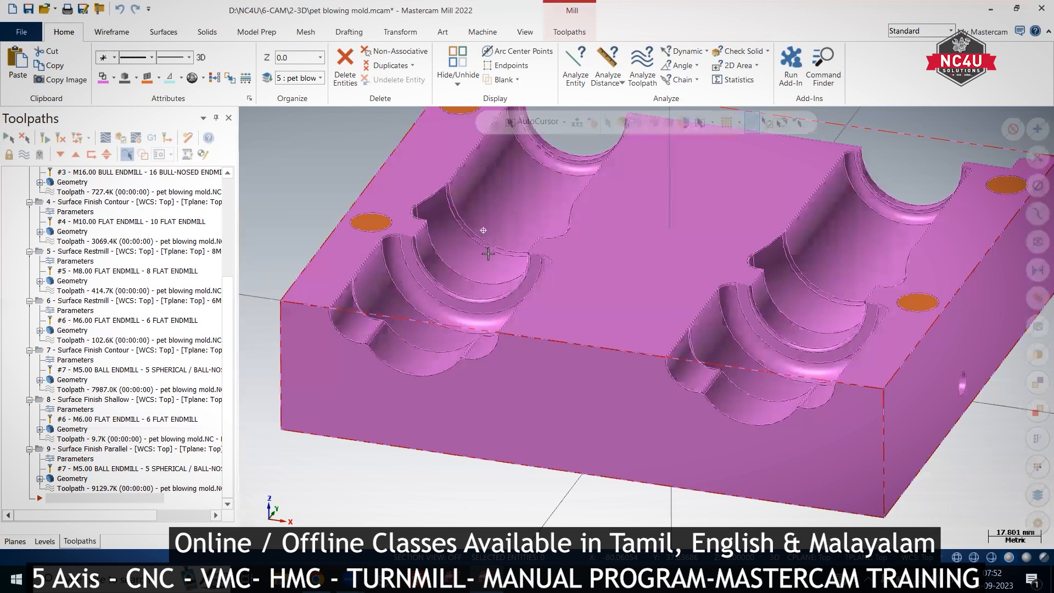
pyautogui.moveTo(489, 253); pyautogui.dragTo(488, 229, button='middle')
pyautogui.scroll(-1, 488, 227)
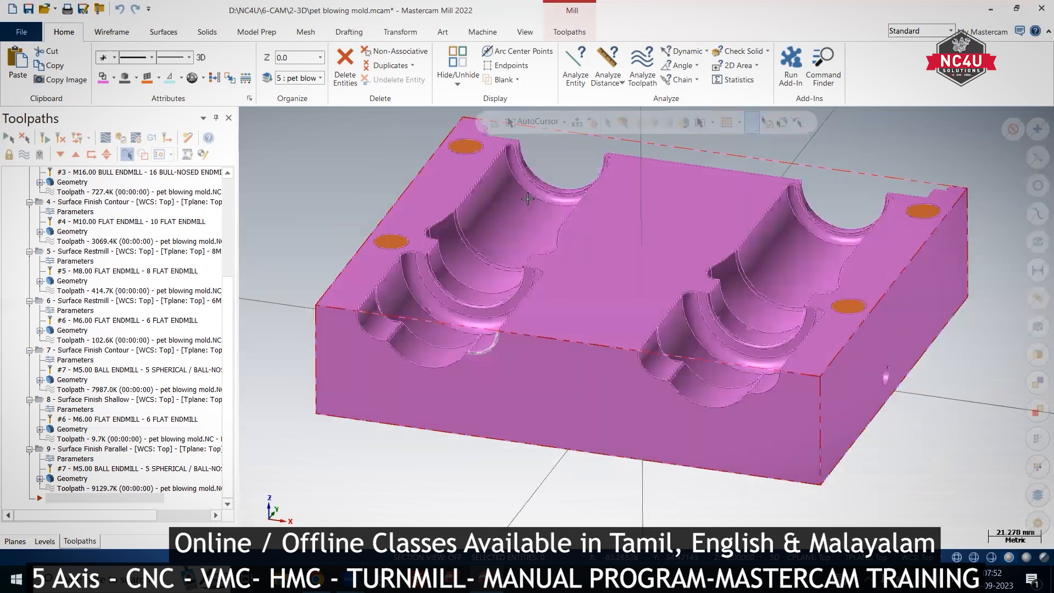
pyautogui.scroll(1, 530, 199)
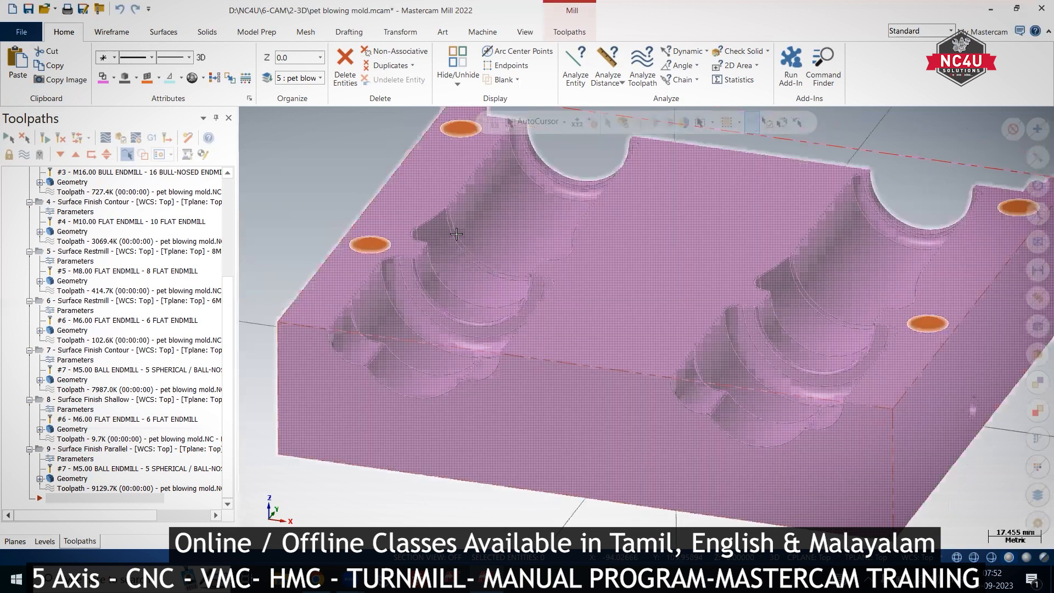
pyautogui.scroll(-1, 478, 270)
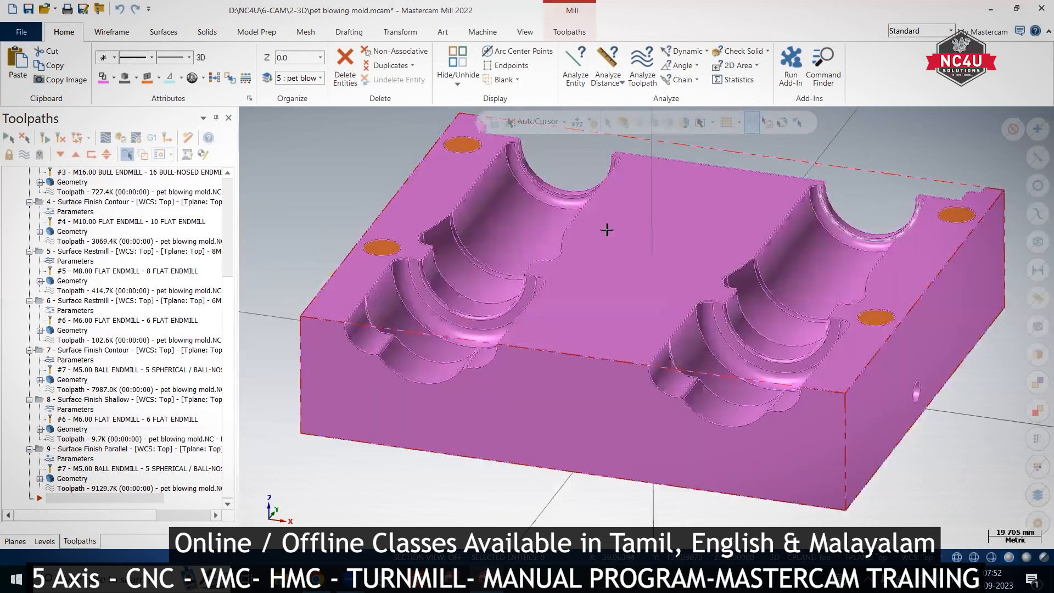
pyautogui.moveTo(607, 230)
pyautogui.mouseDown(button='middle')
pyautogui.moveTo(638, 240)
pyautogui.moveTo(621, 238)
pyautogui.moveTo(625, 279)
pyautogui.moveTo(607, 272)
pyautogui.mouseUp(button='middle')
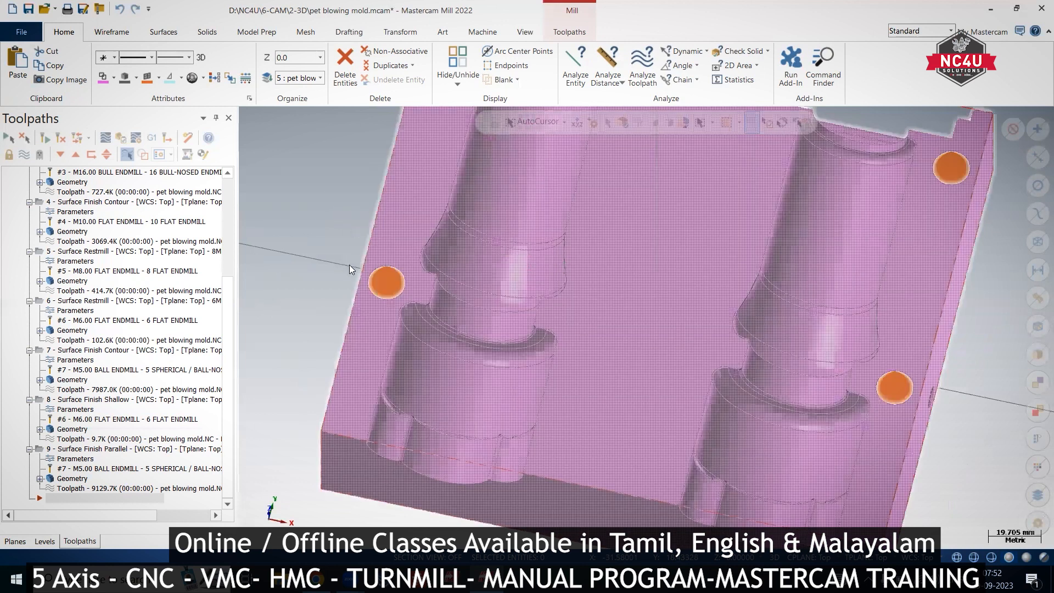
# Step: Inspect the whole mold in the top view and in the Isometric (WCS) view
pyautogui.hotkey('alt', '1')
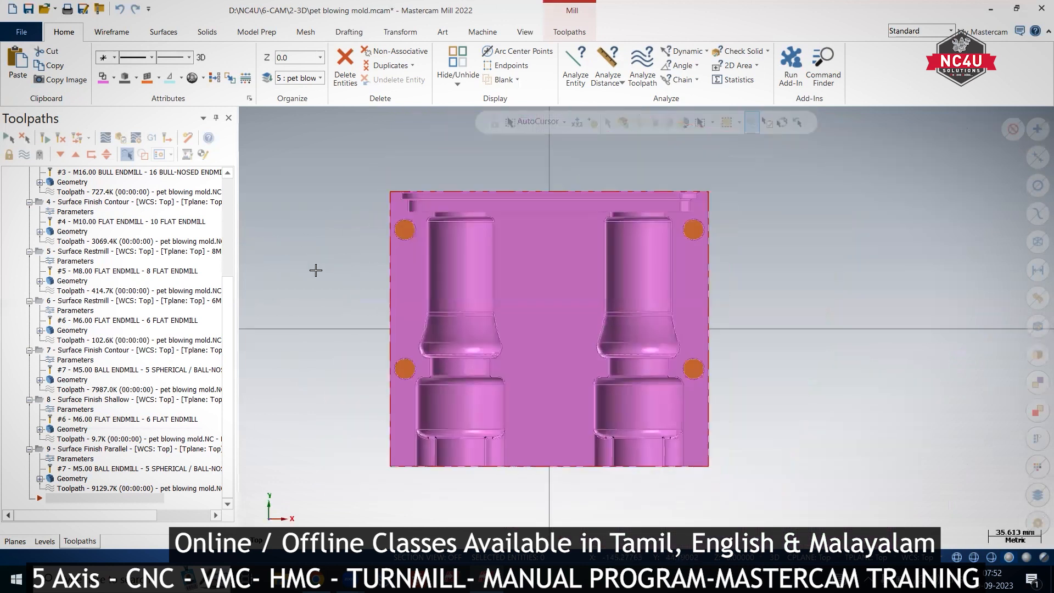
pyautogui.scroll(1, 331, 265)
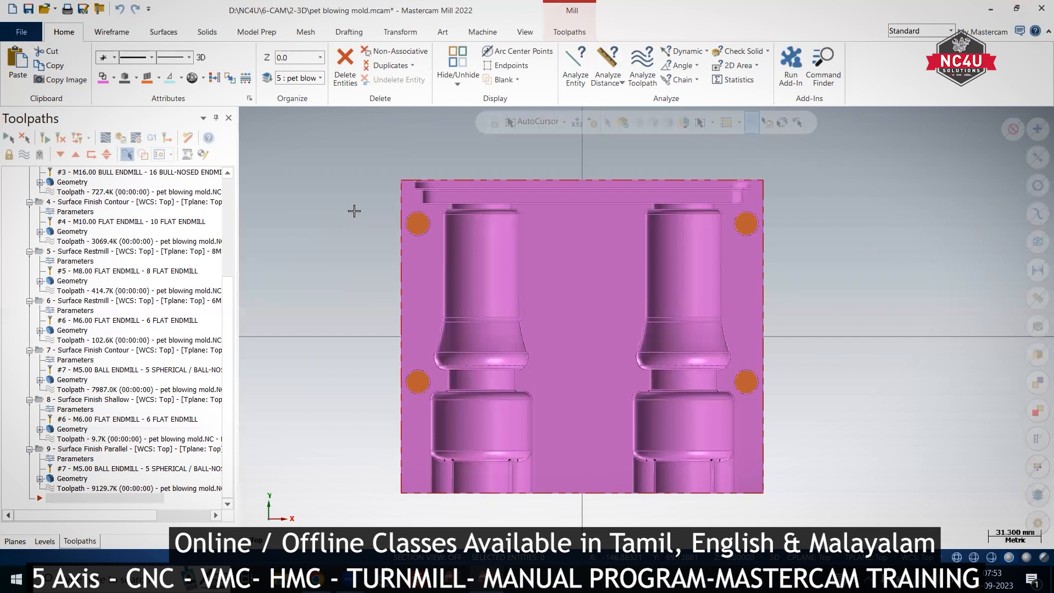
pyautogui.rightClick(339, 167)
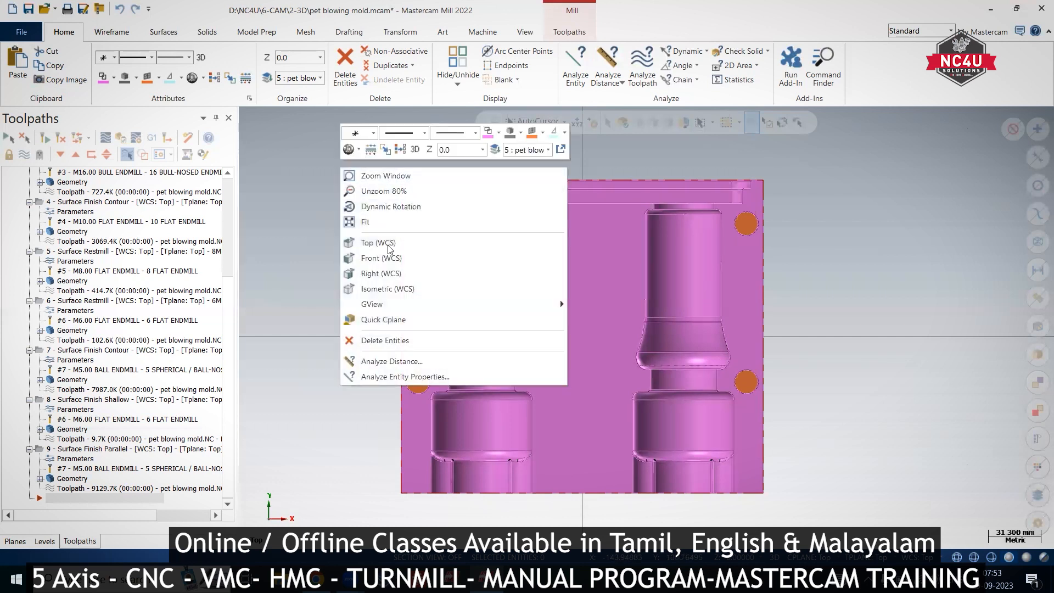
pyautogui.click(390, 289)
pyautogui.scroll(3, 394, 256)
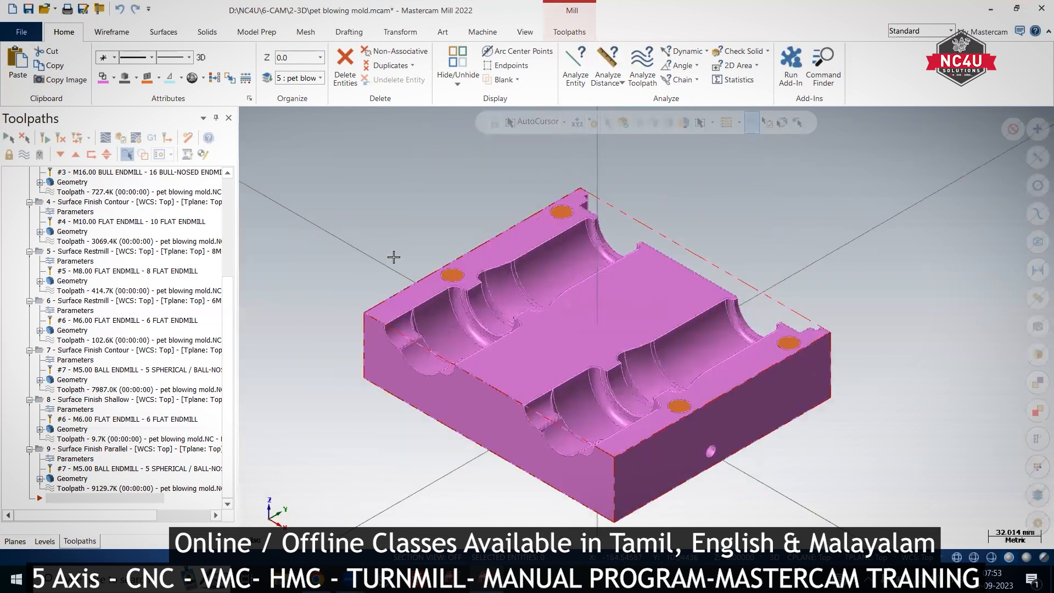
pyautogui.scroll(-2, 479, 239)
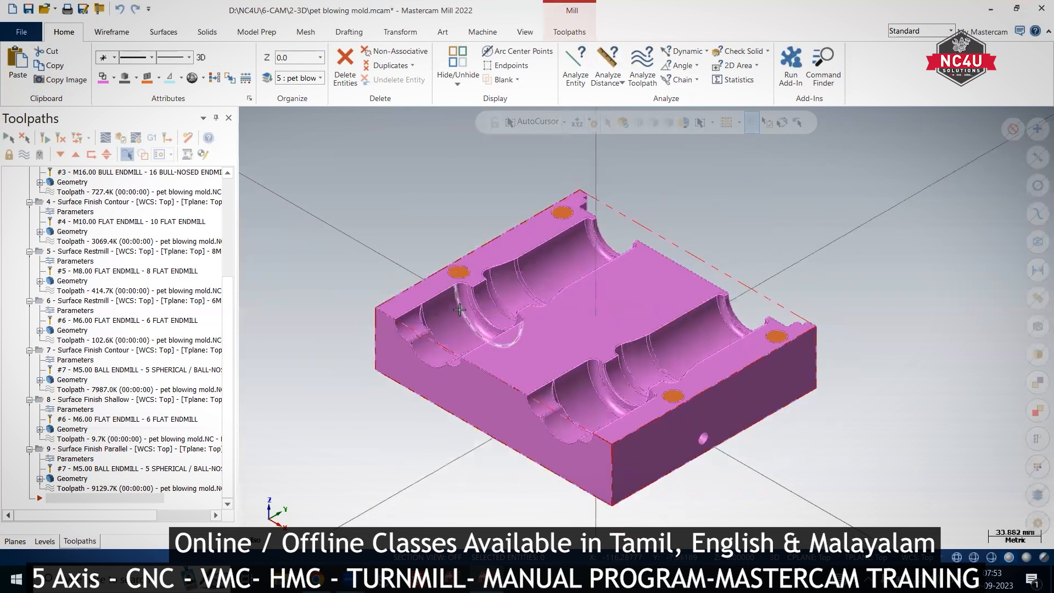
pyautogui.scroll(1, 464, 313)
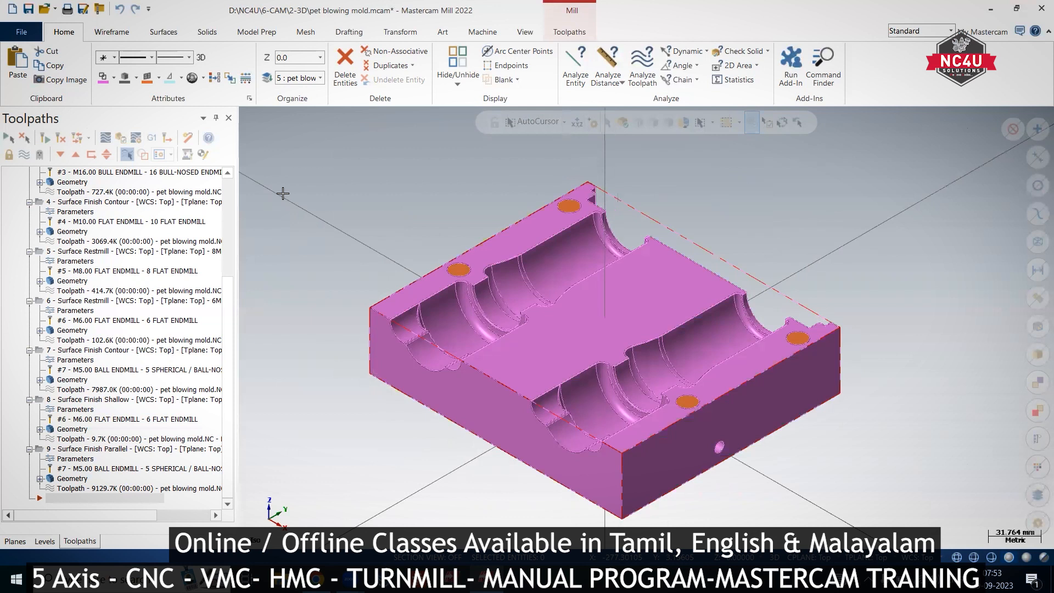
pyautogui.click(130, 32)
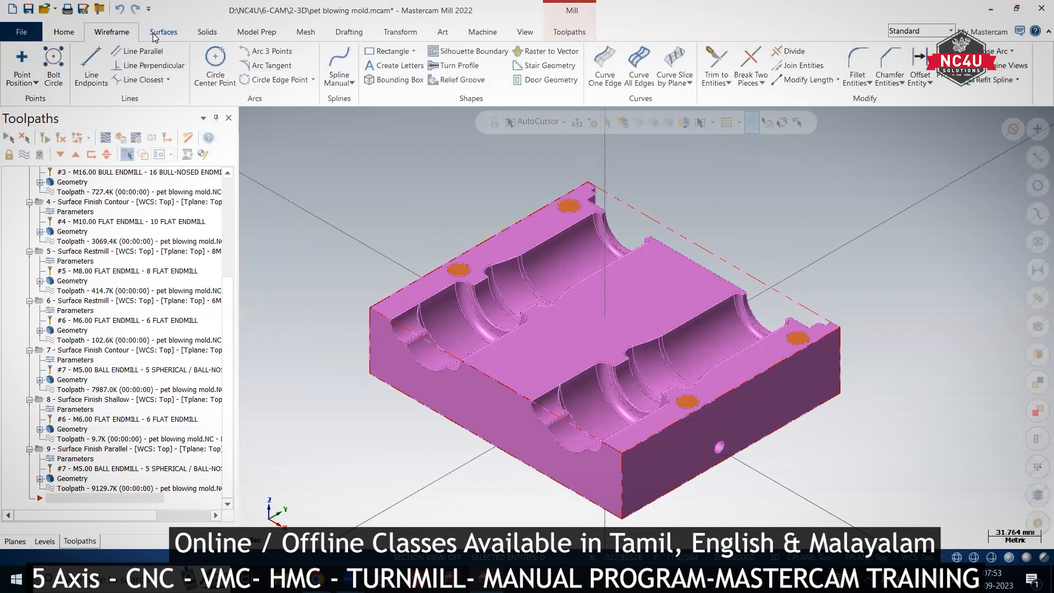
pyautogui.click(164, 33)
pyautogui.click(206, 32)
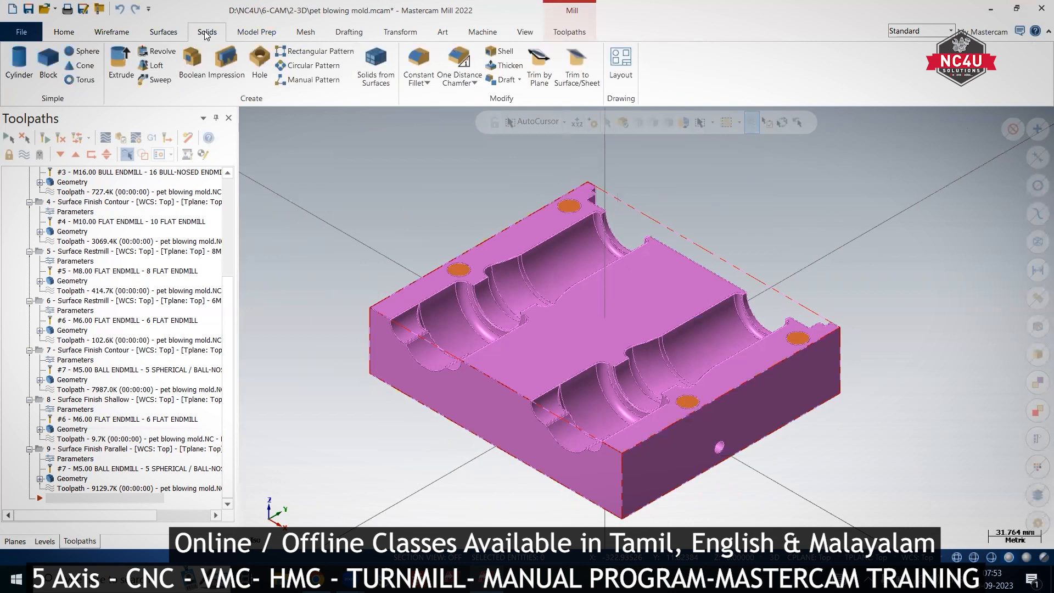
# Step: Start Check Tool Reach and define the mold model as the target
pyautogui.click(572, 34)
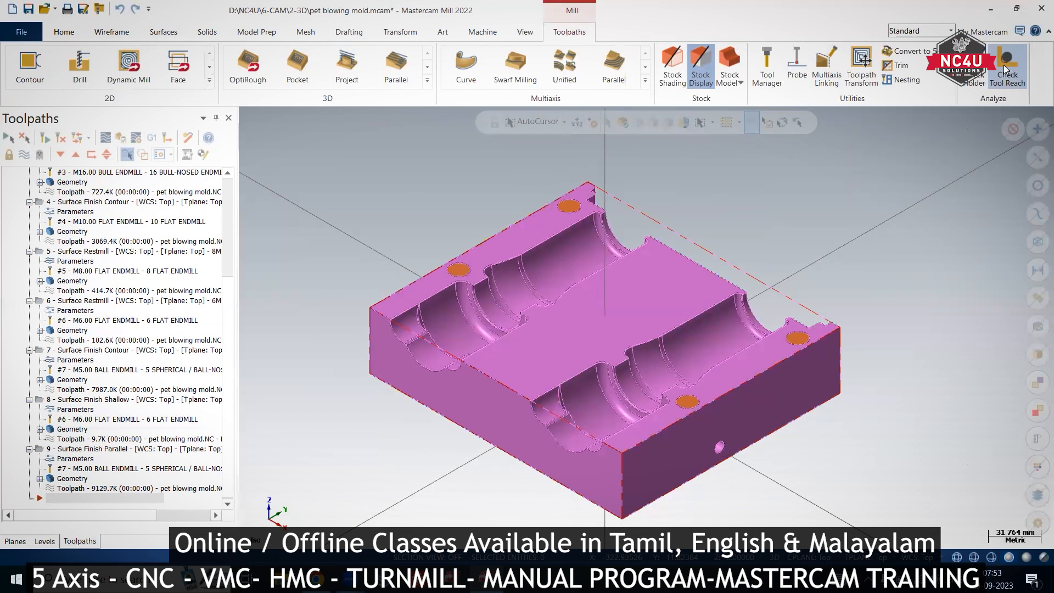
pyautogui.click(1004, 64)
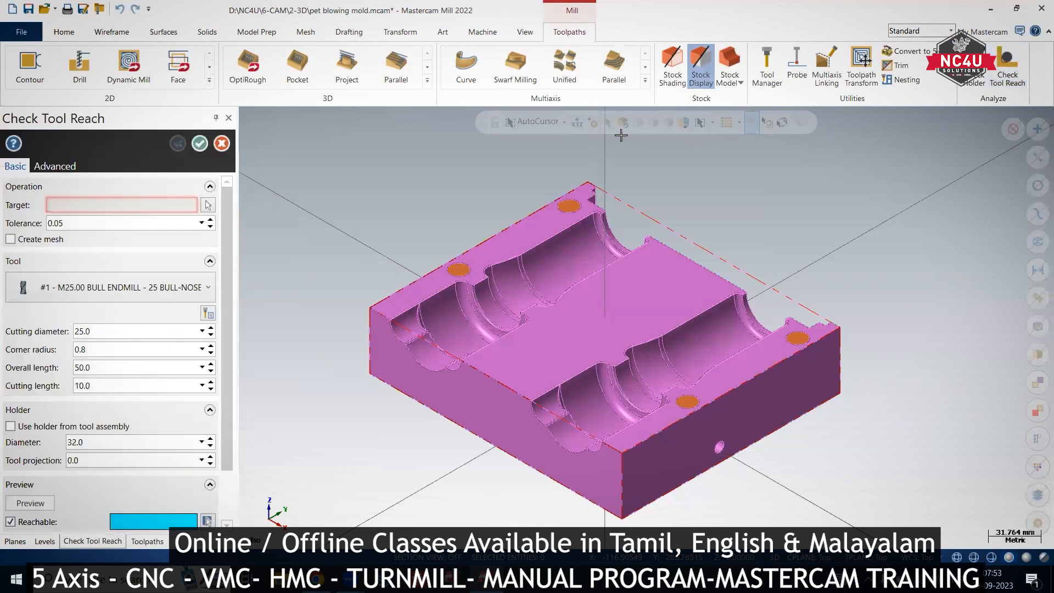
pyautogui.click(208, 205)
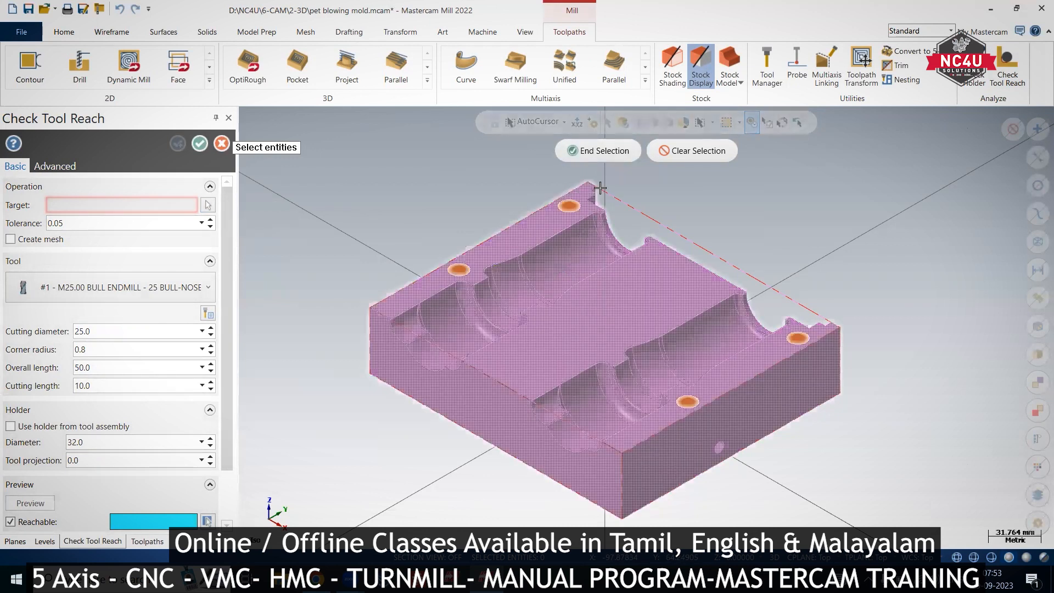
pyautogui.click(601, 161)
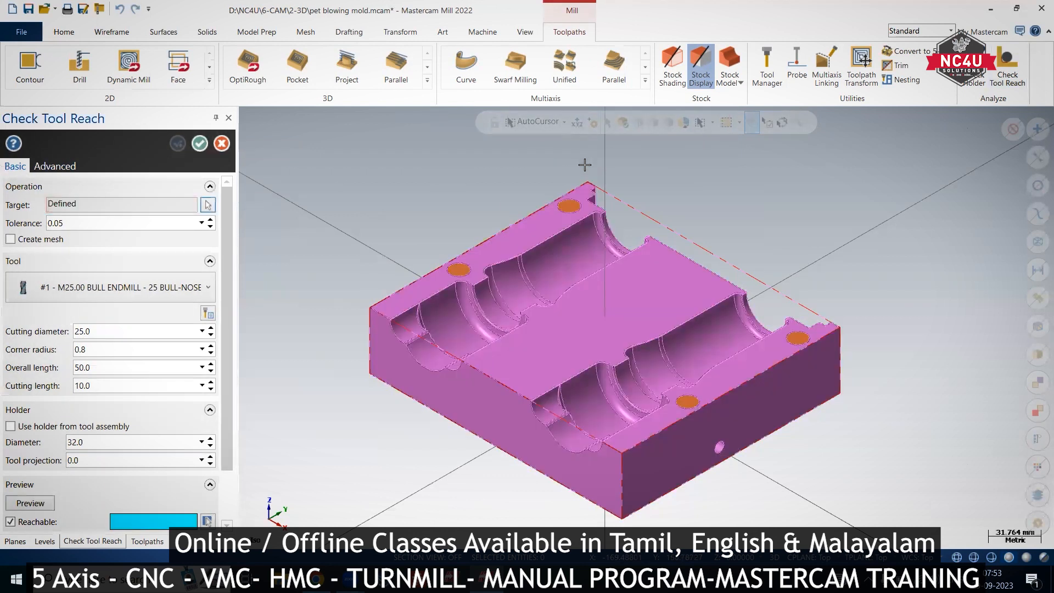
# Step: Choose #1 - M25.00 BULL ENDMILL as the tool to check and review its cutting diameter, corner radius, overall length and cutting length
pyautogui.click(138, 292)
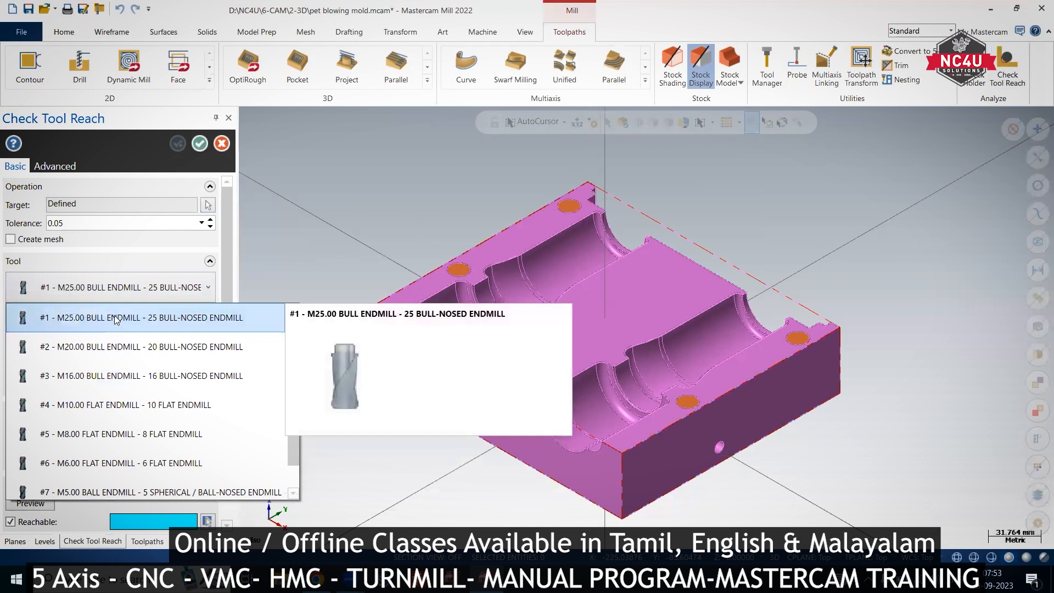
pyautogui.click(114, 318)
pyautogui.doubleClick(102, 332)
pyautogui.doubleClick(100, 351)
pyautogui.doubleClick(100, 367)
pyautogui.doubleClick(101, 386)
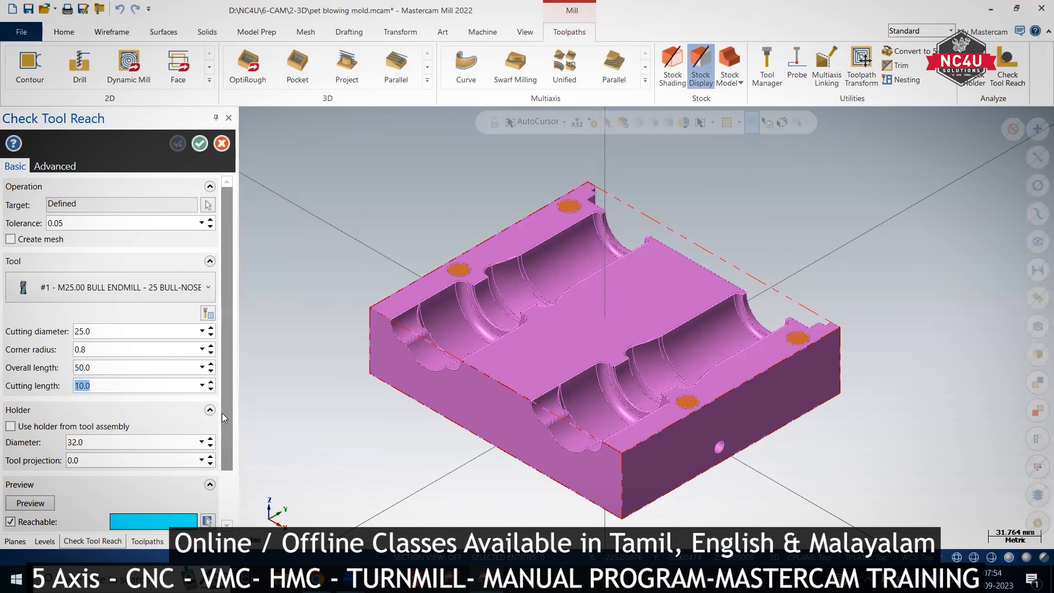
# Step: Review the holder diameter and preview the chosen tool's reachable and unreachable areas on the mold
pyautogui.moveTo(224, 421); pyautogui.dragTo(222, 472)
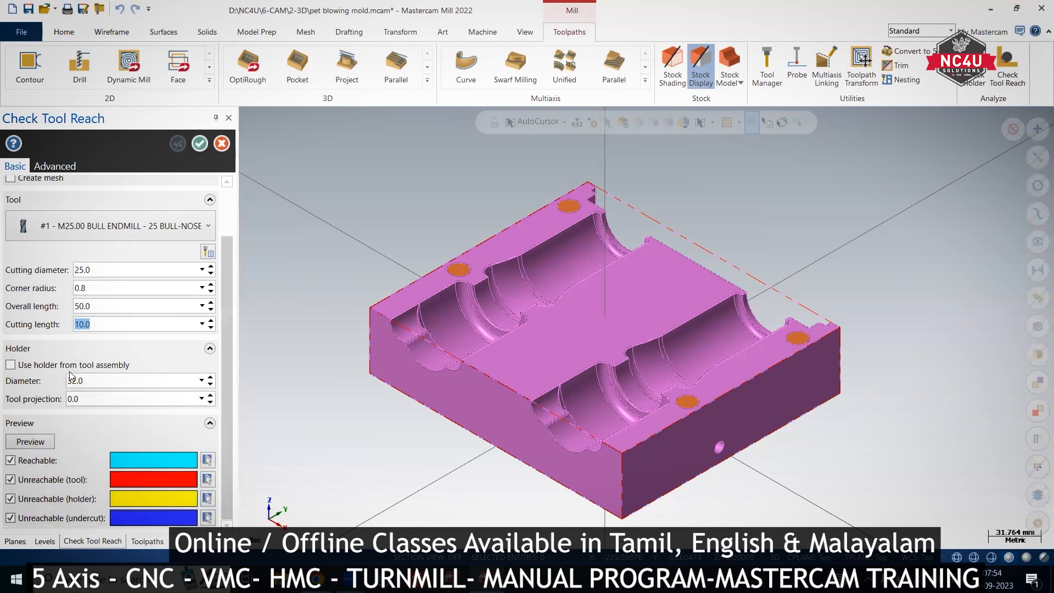
pyautogui.doubleClick(101, 381)
pyautogui.click(50, 441)
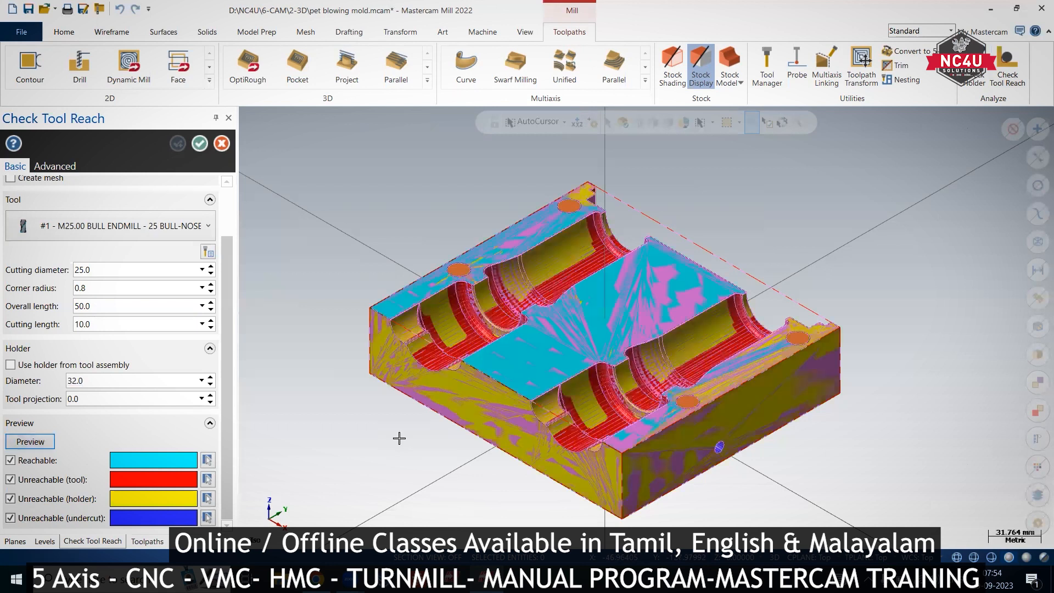
# Step: Examine the colour-coded reach preview in the mold cavities and on the surrounding faces from close up
pyautogui.scroll(1, 424, 301)
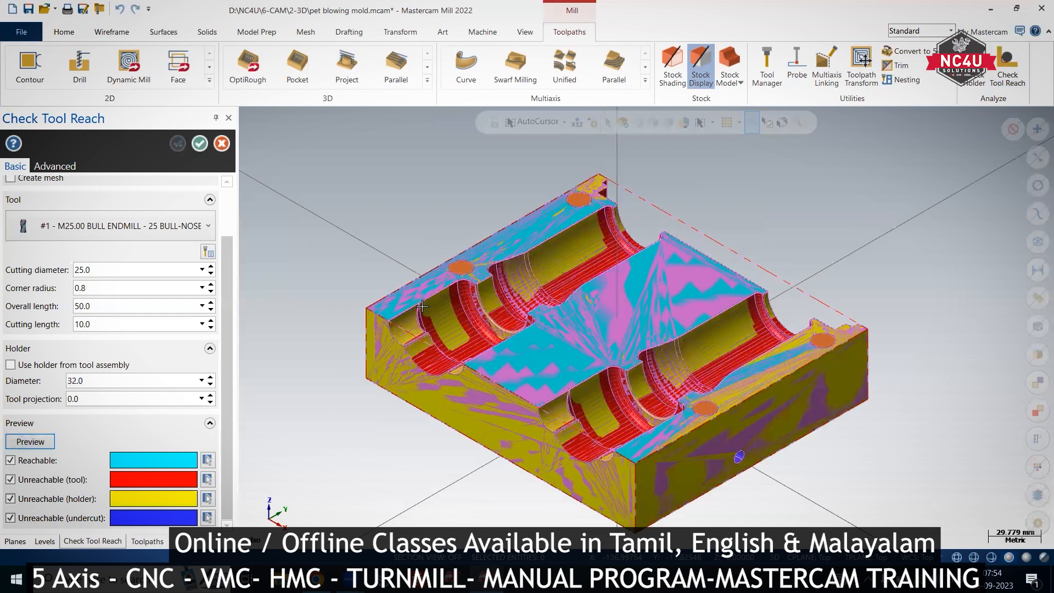
pyautogui.scroll(4, 422, 305)
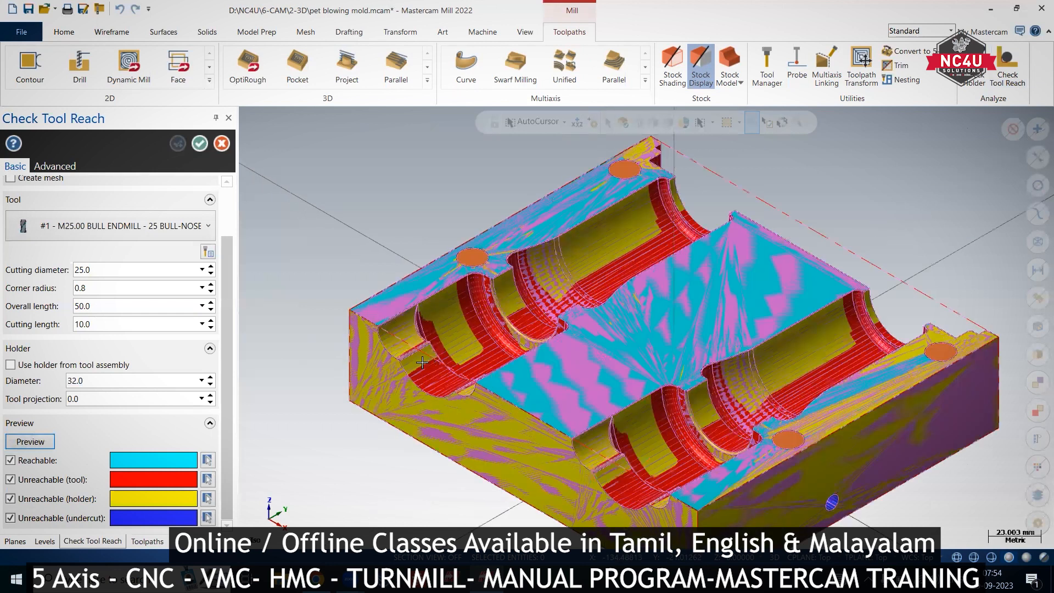
pyautogui.scroll(1, 446, 346)
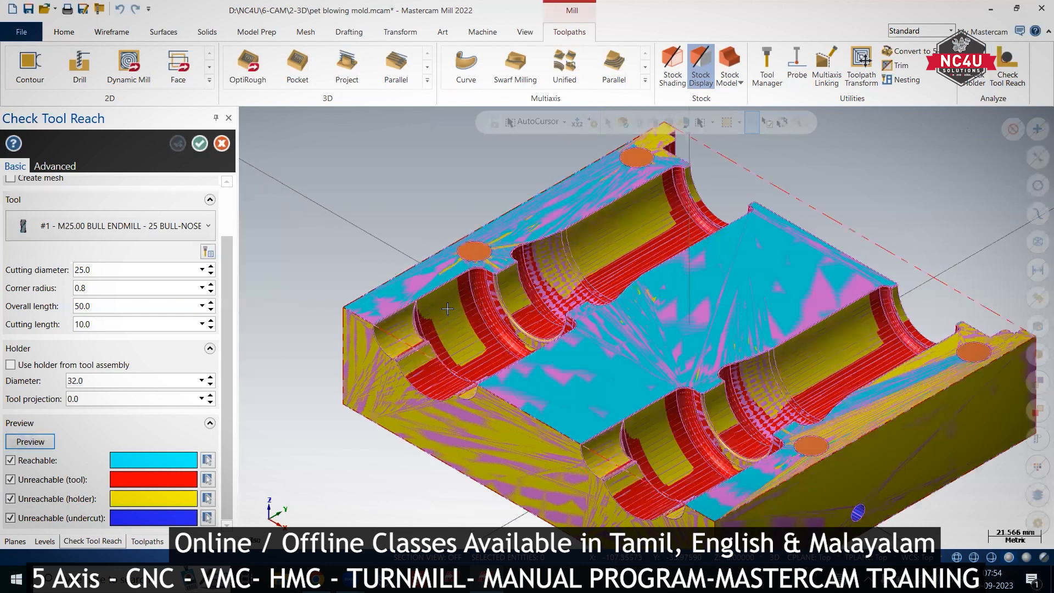
pyautogui.scroll(3, 448, 349)
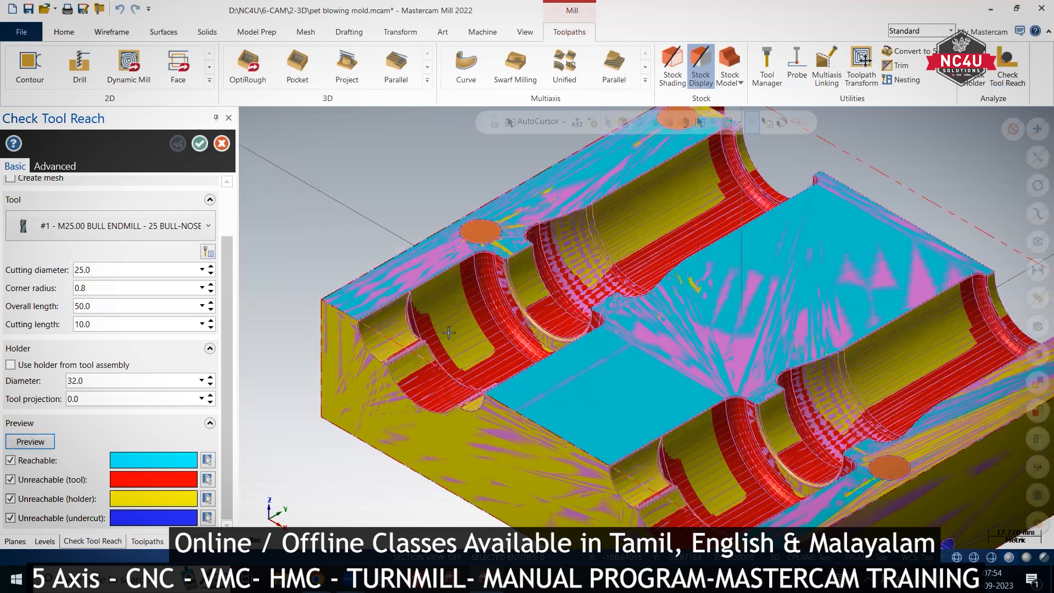
pyautogui.moveTo(488, 320); pyautogui.dragTo(470, 335, button='middle')
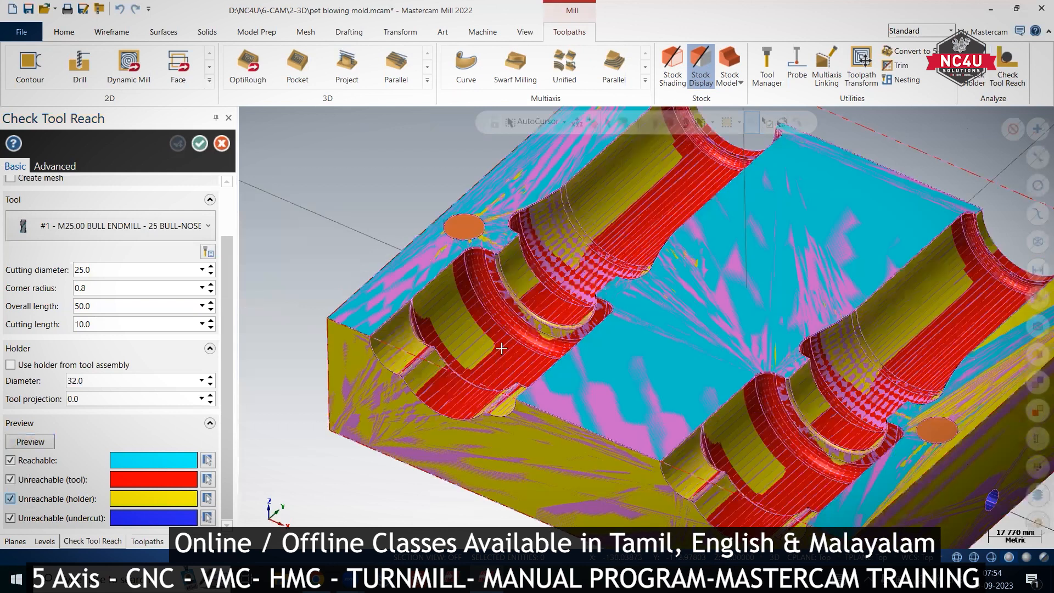
pyautogui.scroll(1, 484, 326)
pyautogui.moveTo(484, 326); pyautogui.dragTo(432, 378, button='middle')
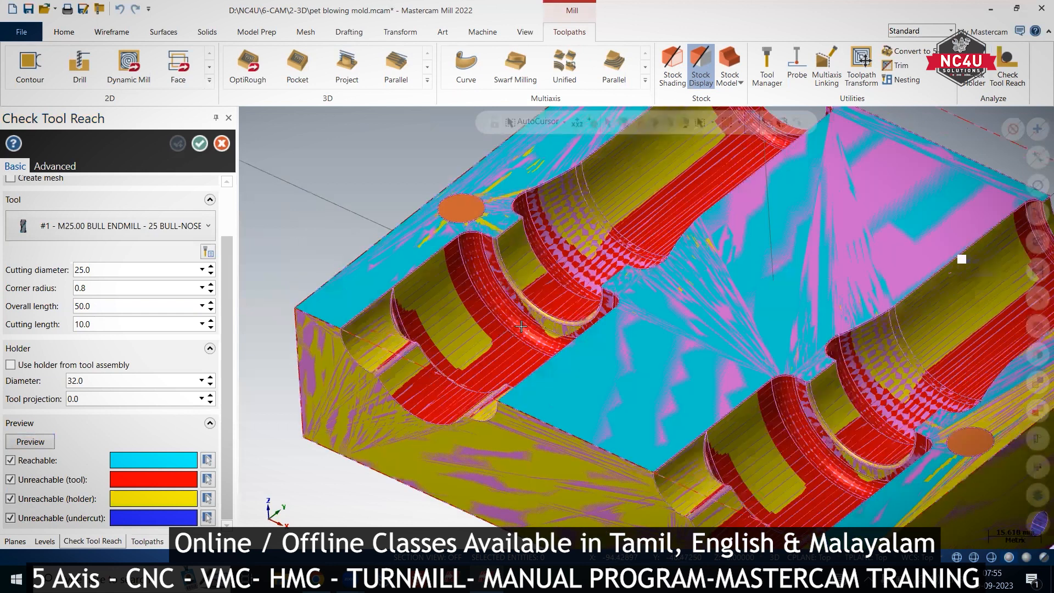
pyautogui.moveTo(529, 329); pyautogui.dragTo(535, 336, button='middle')
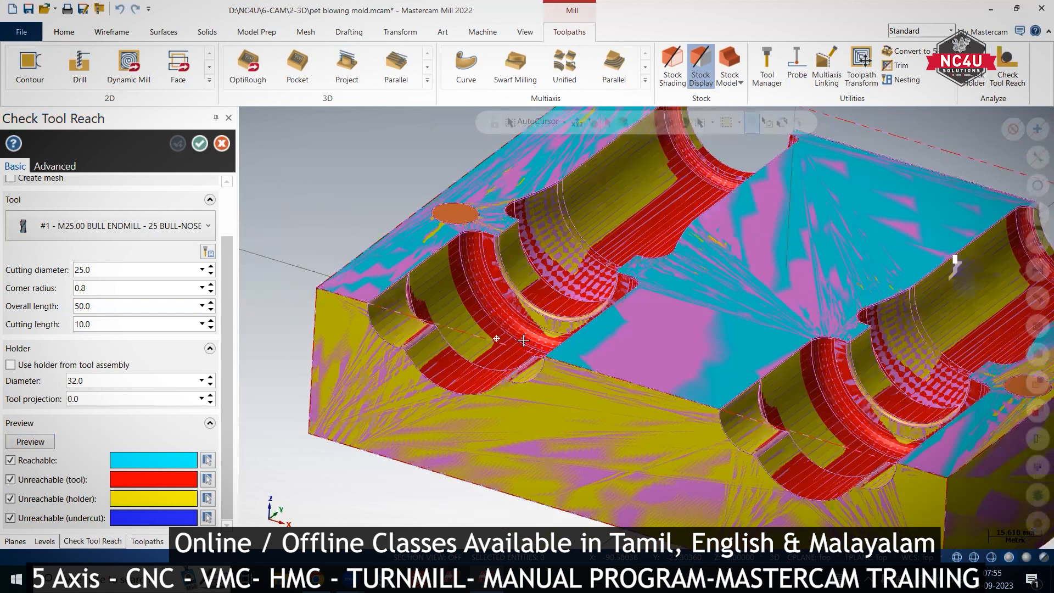
# Step: Set the holder diameter to 0 and preview the 25 mm bull endmill's reach on the mold again
pyautogui.doubleClick(71, 380)
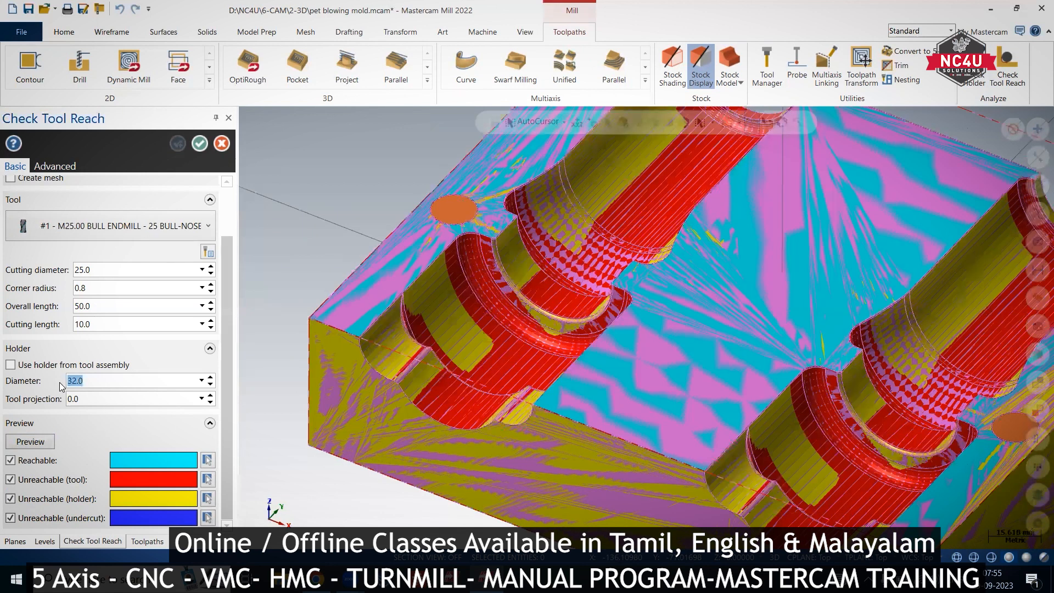
pyautogui.write('0')
pyautogui.click(26, 443)
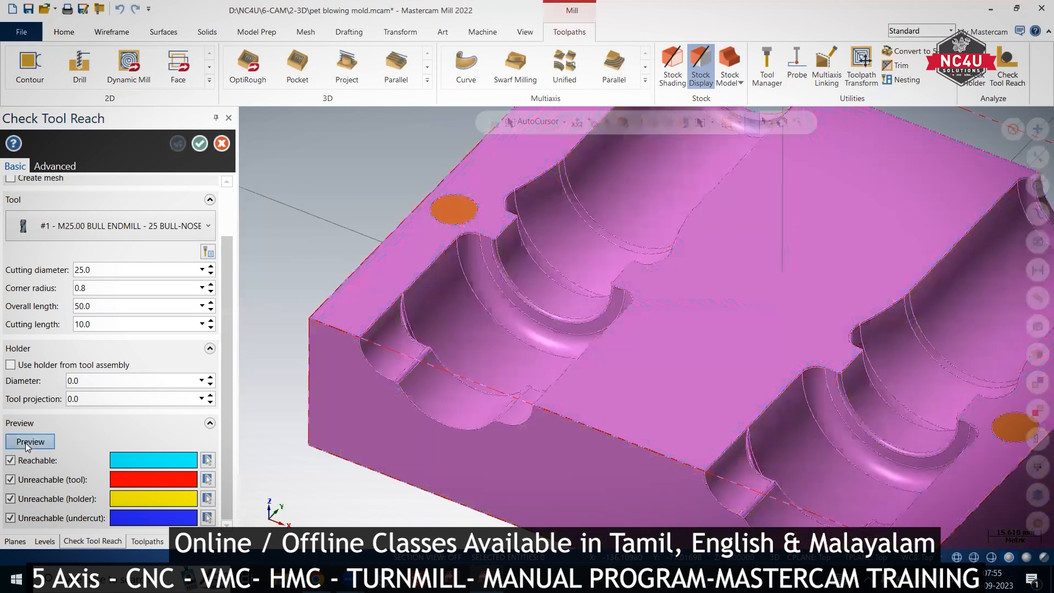
pyautogui.click(28, 439)
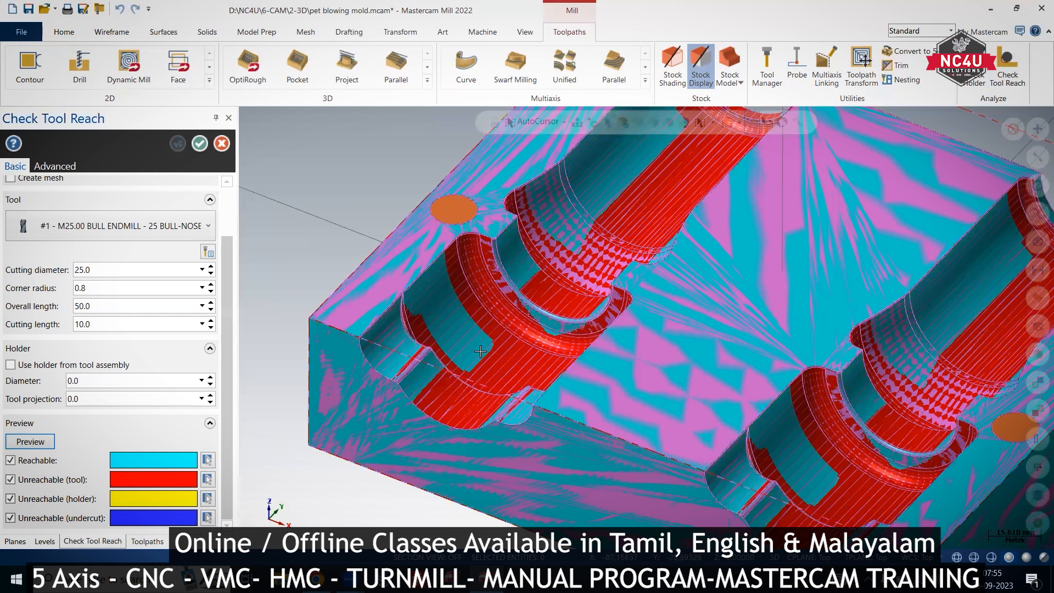
# Step: Examine the reachable and tool-unreachable areas in both mold cavities with the holder diameter left out of the check
pyautogui.scroll(-1, 475, 299)
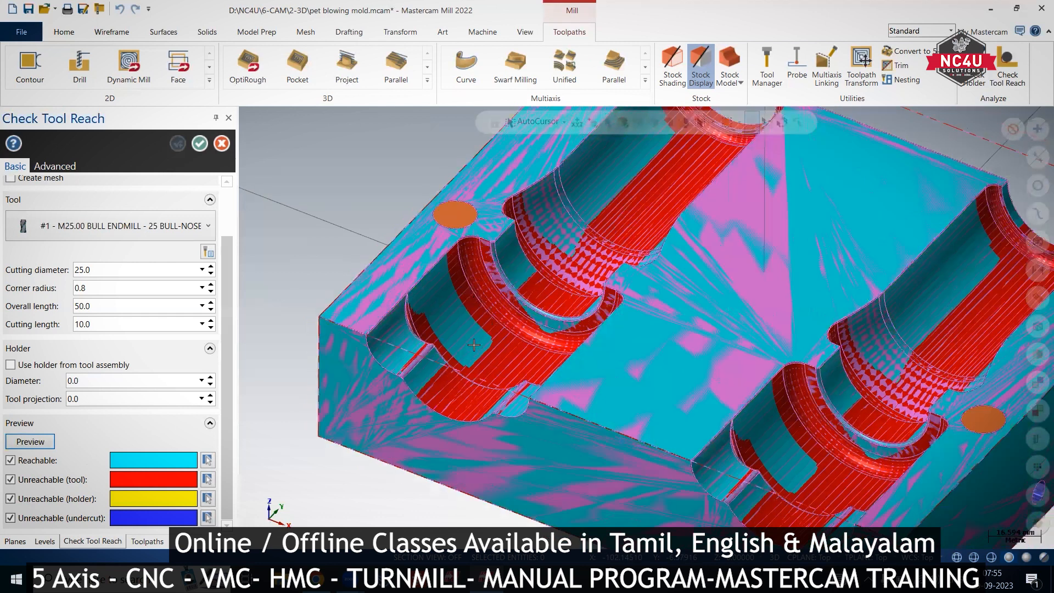
pyautogui.scroll(-1, 474, 348)
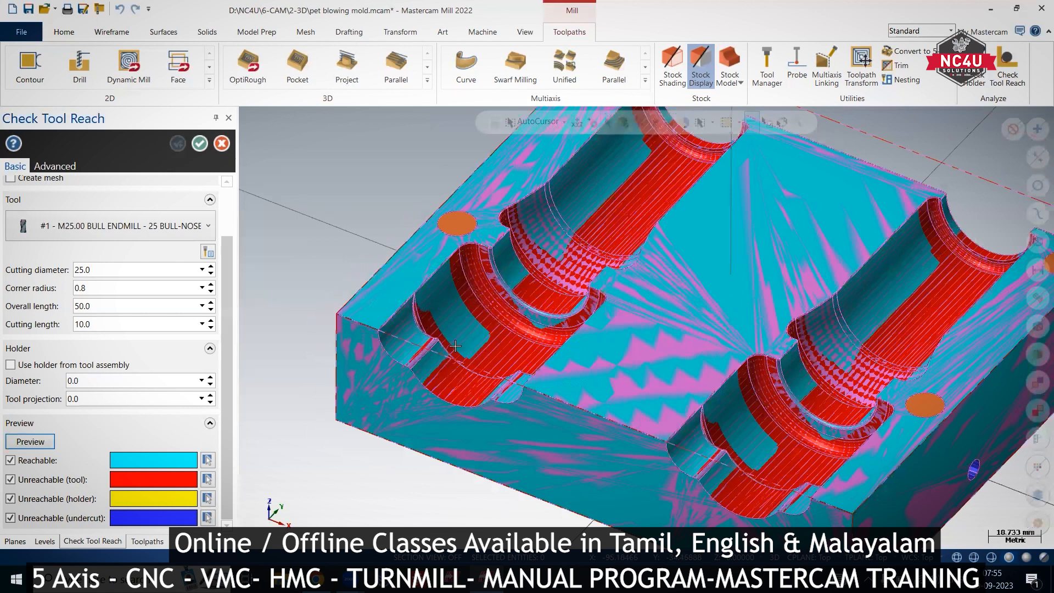
pyautogui.scroll(-1, 425, 305)
pyautogui.scroll(1, 437, 303)
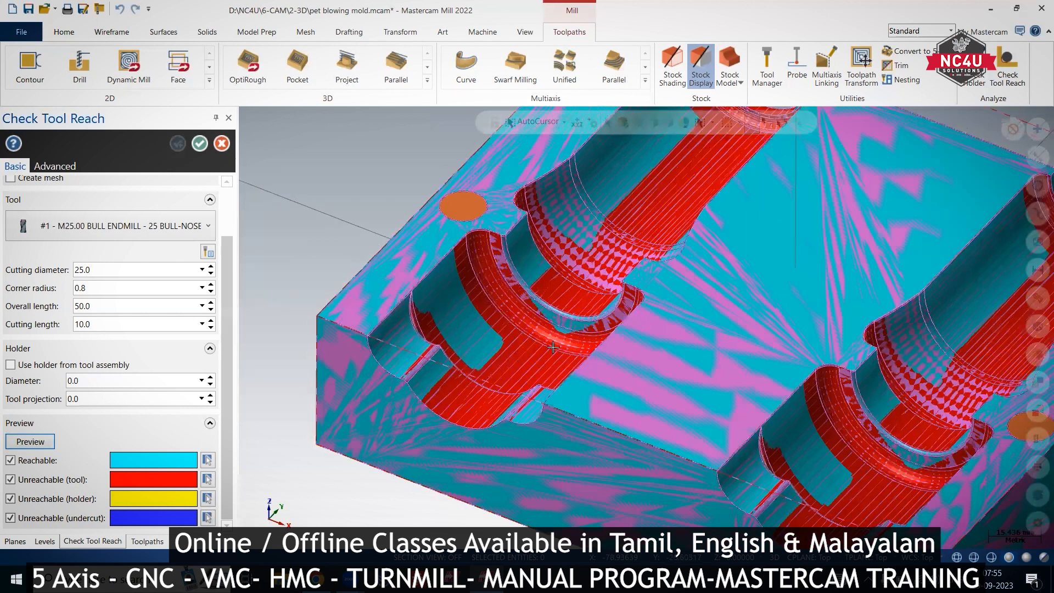
pyautogui.moveTo(561, 352)
pyautogui.mouseDown(button='middle')
pyautogui.moveTo(592, 365)
pyautogui.moveTo(575, 354)
pyautogui.moveTo(569, 376)
pyautogui.moveTo(560, 370)
pyautogui.mouseUp(button='middle')
pyautogui.scroll(-1, 560, 370)
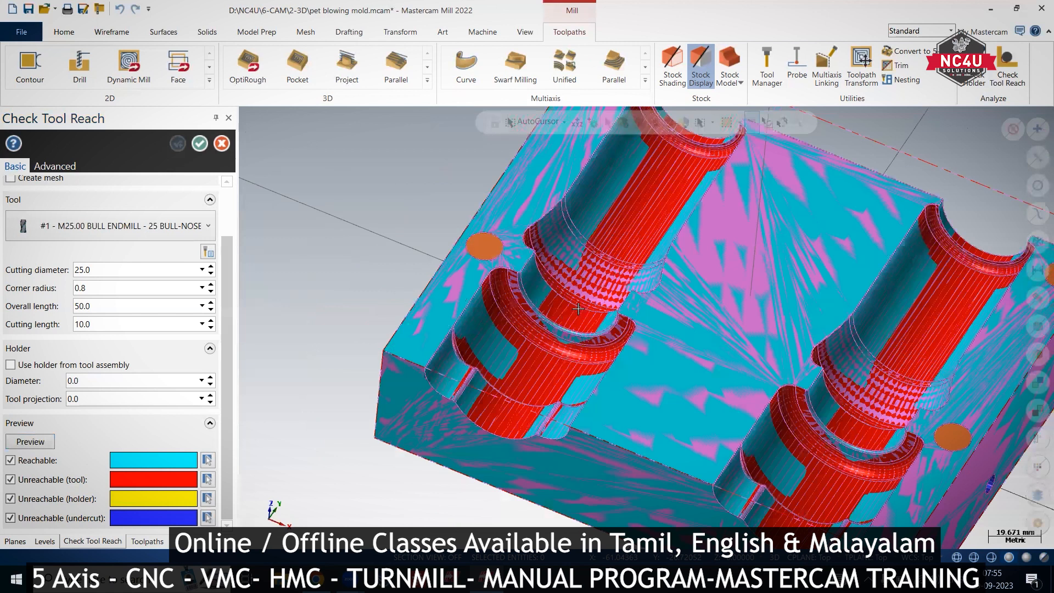
pyautogui.scroll(-1, 613, 223)
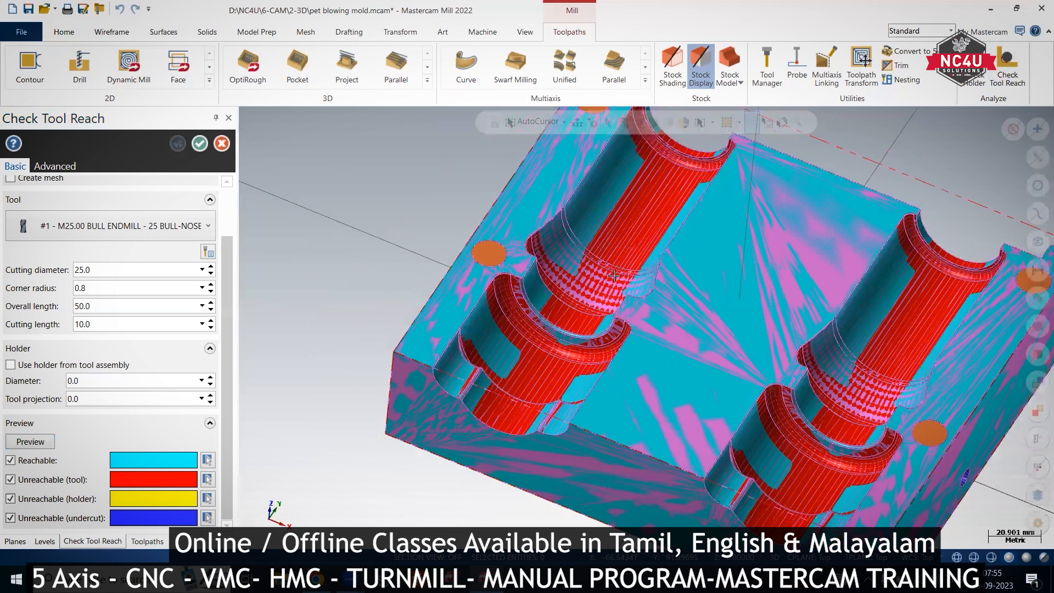
# Step: Choose #2 - M20.00 BULL ENDMILL as the tool to check and preview its reach on the mold
pyautogui.click(111, 232)
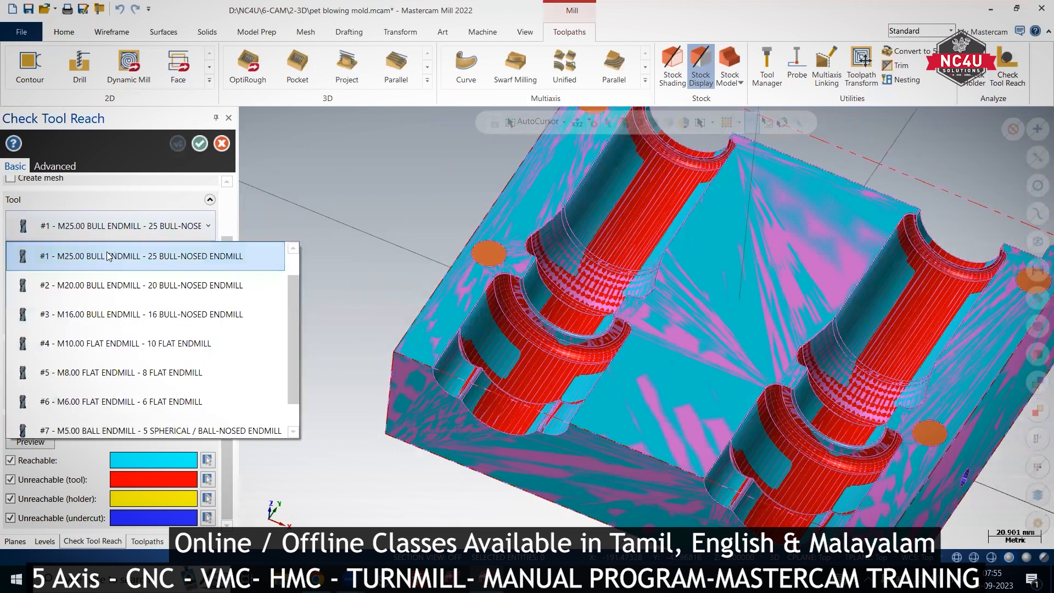
pyautogui.click(96, 291)
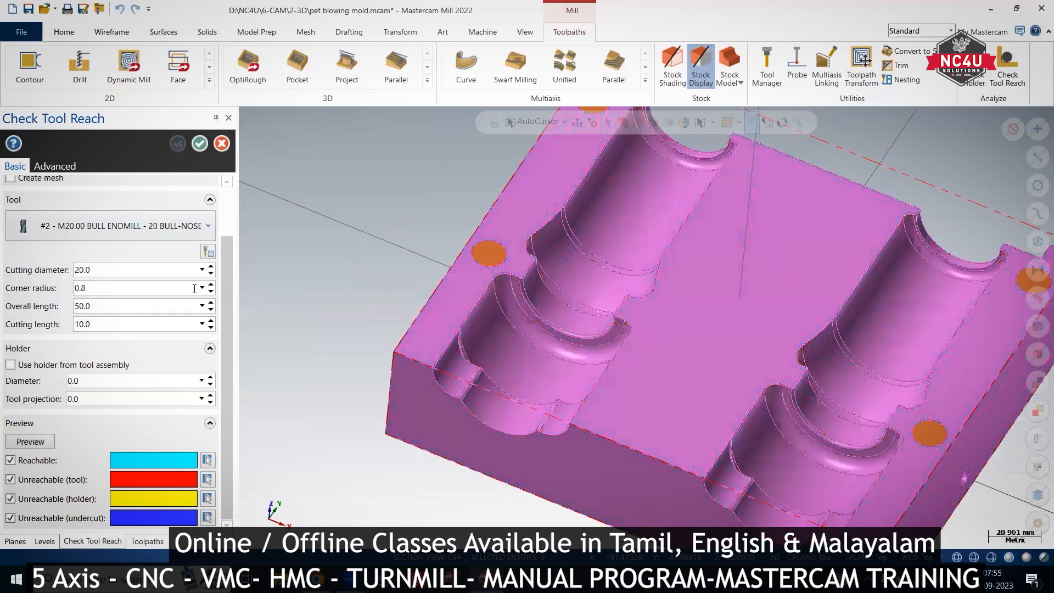
pyautogui.click(28, 443)
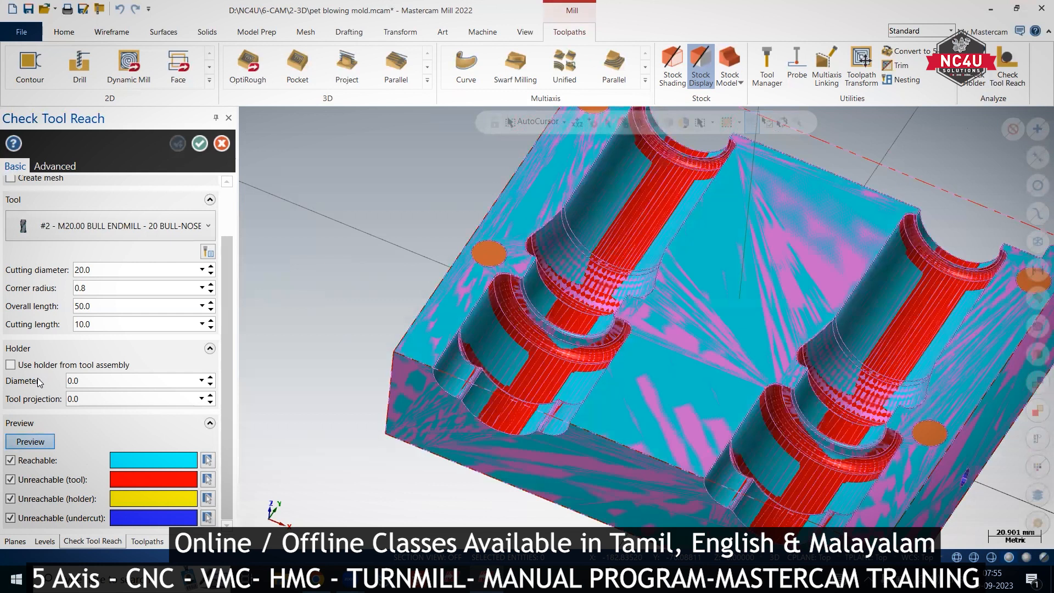
# Step: Examine the 20 mm bull endmill's reach preview in the cavities, on the side faces and on the mold's underside for undercut areas
pyautogui.scroll(-1, 527, 381)
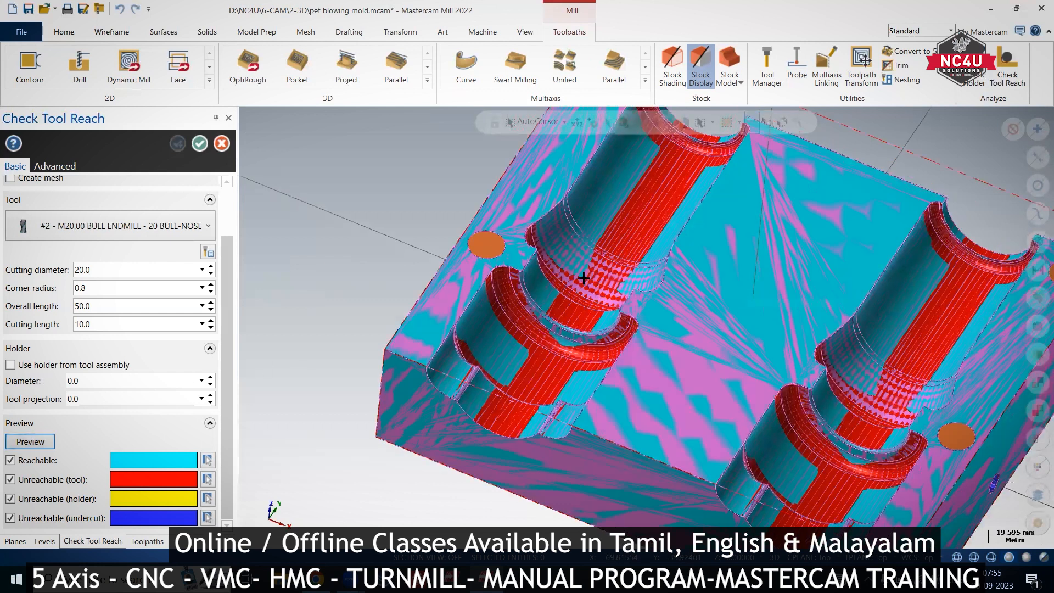
pyautogui.moveTo(585, 244); pyautogui.dragTo(597, 247, button='middle')
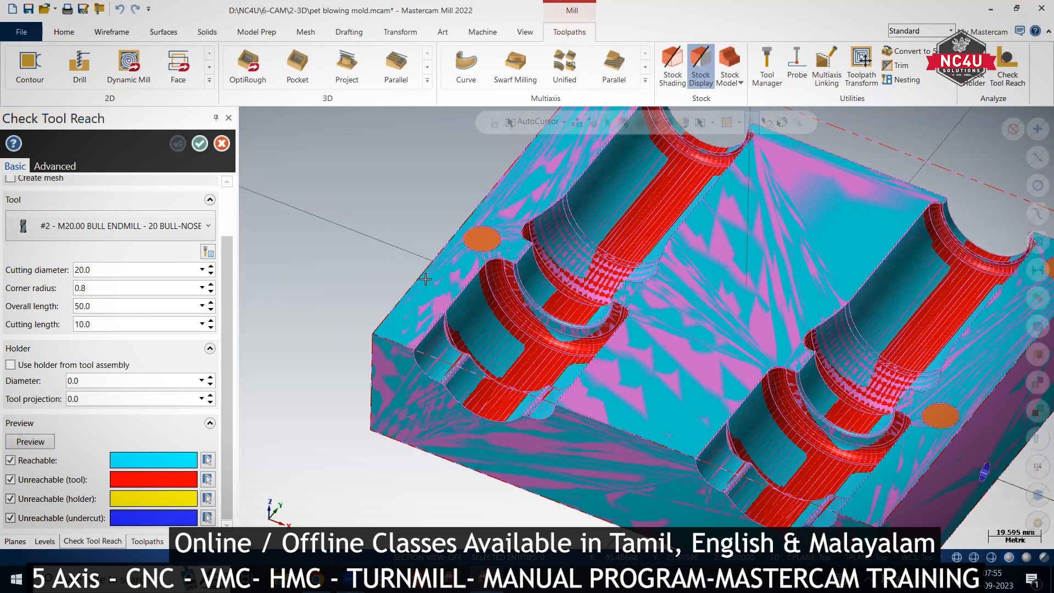
pyautogui.scroll(1, 407, 270)
pyautogui.scroll(3, 482, 303)
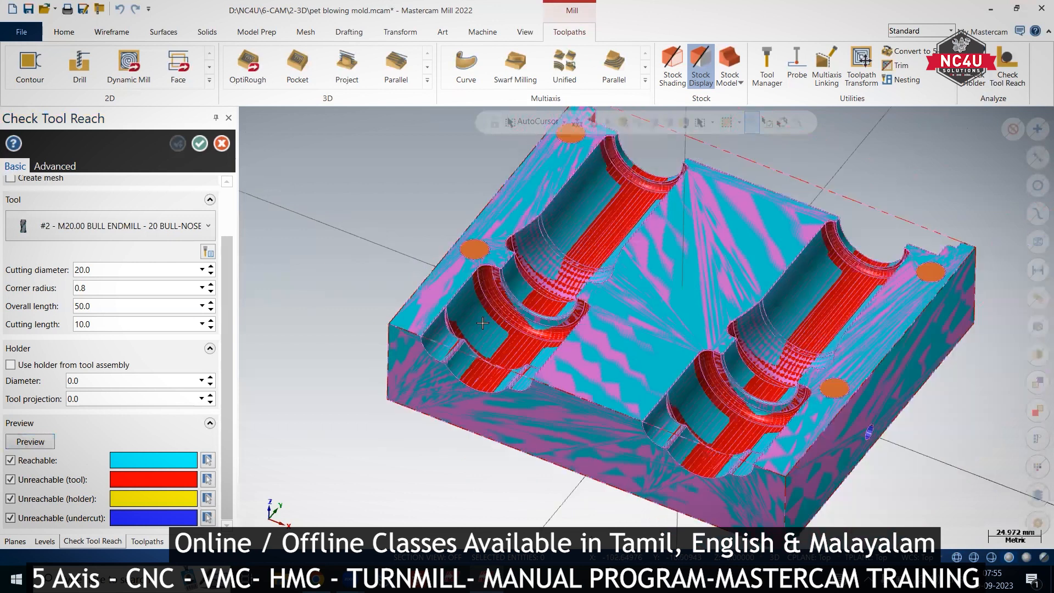
pyautogui.hotkey('alt', '1')
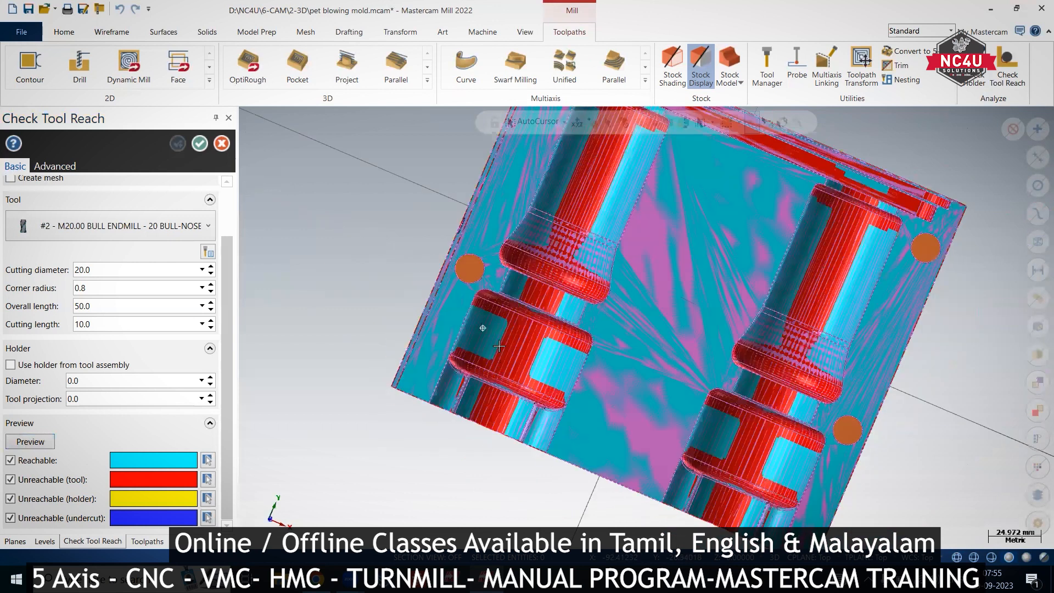
pyautogui.hotkey('alt', '2')
pyautogui.hotkey('alt', '7')
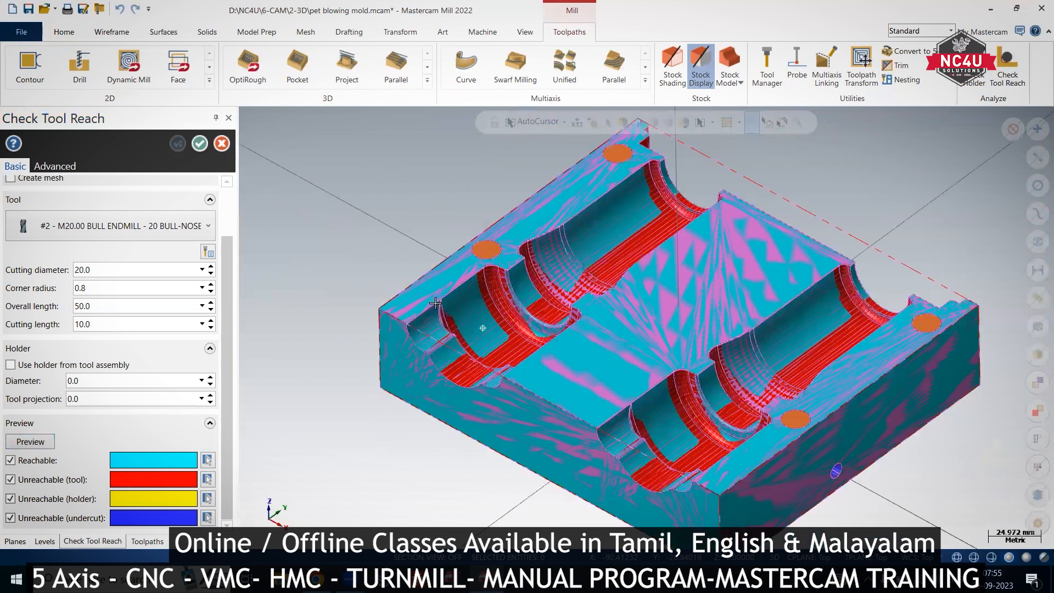
pyautogui.hotkey('alt', '4')
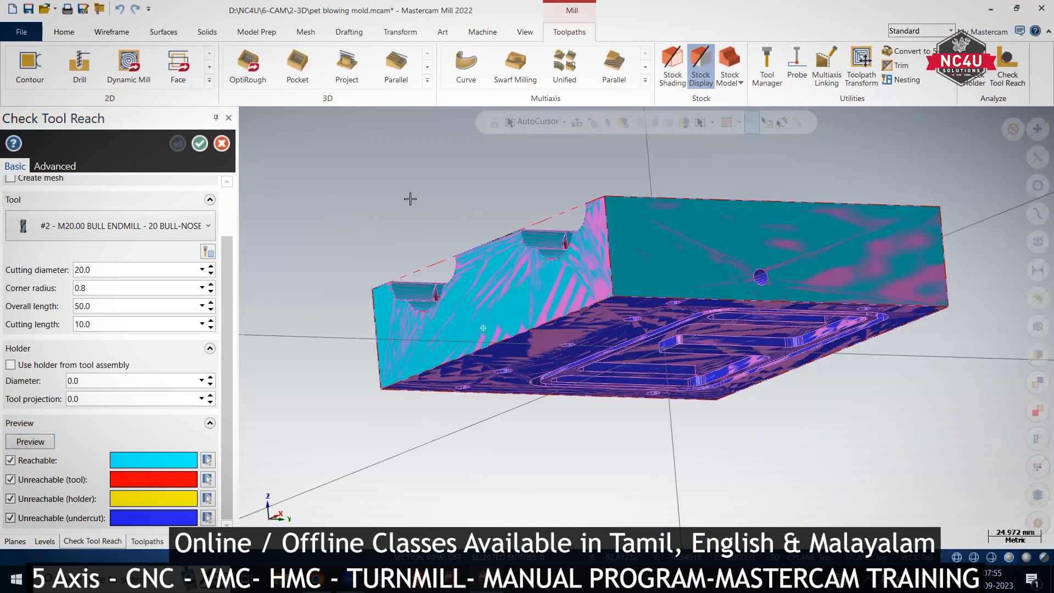
pyautogui.hotkey('alt', '6')
pyautogui.hotkey('alt', '7')
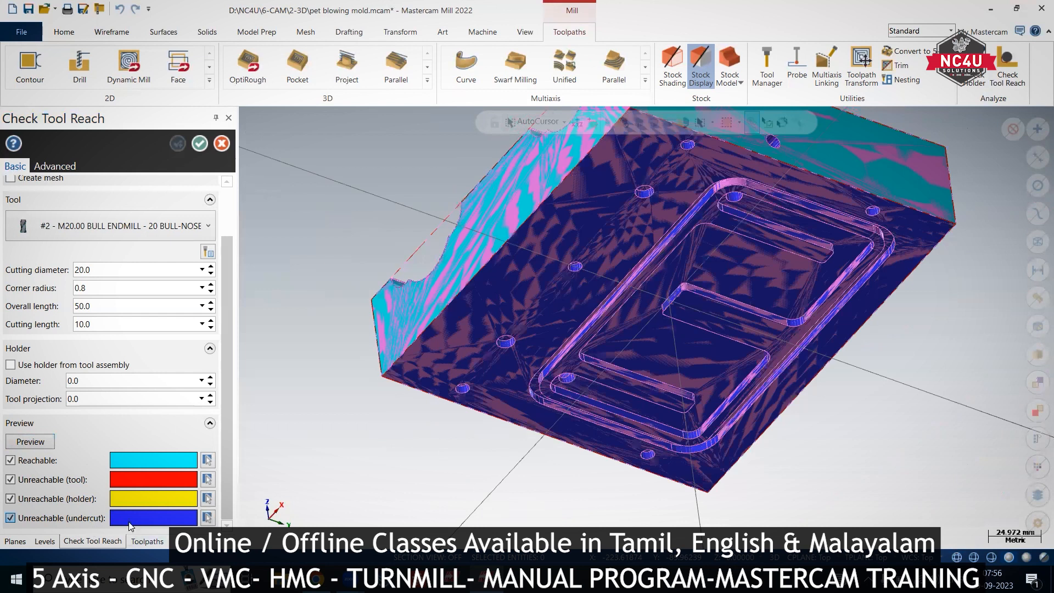
pyautogui.moveTo(415, 321)
pyautogui.mouseDown(button='middle')
pyautogui.moveTo(433, 410)
pyautogui.moveTo(351, 308)
pyautogui.mouseUp(button='middle')
# Step: Cancel Check Tool Reach and show the whole mold in the top view
pyautogui.click(219, 145)
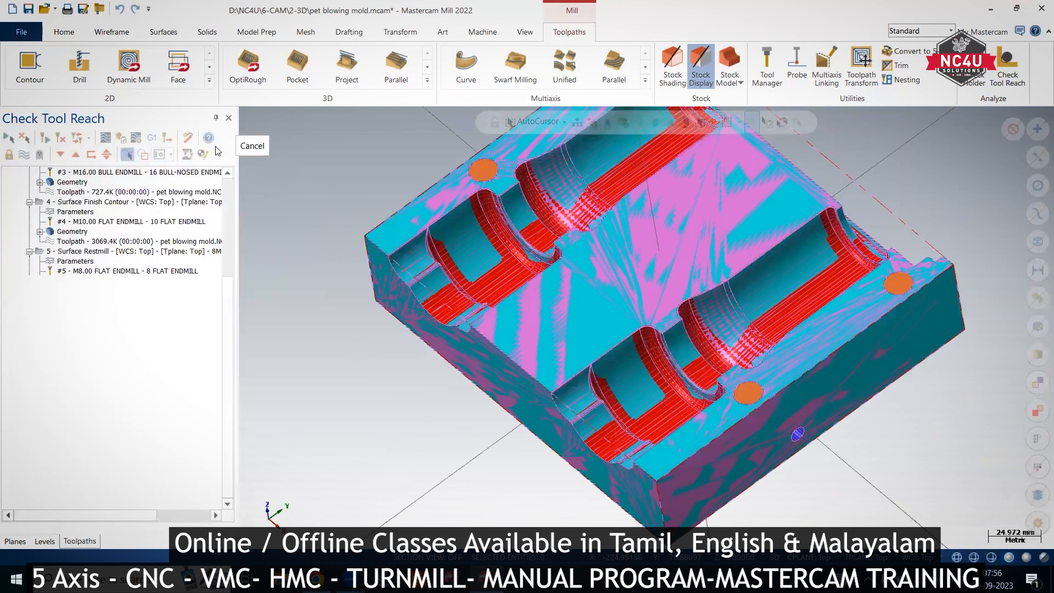
pyautogui.rightClick(951, 231)
pyautogui.click(943, 245)
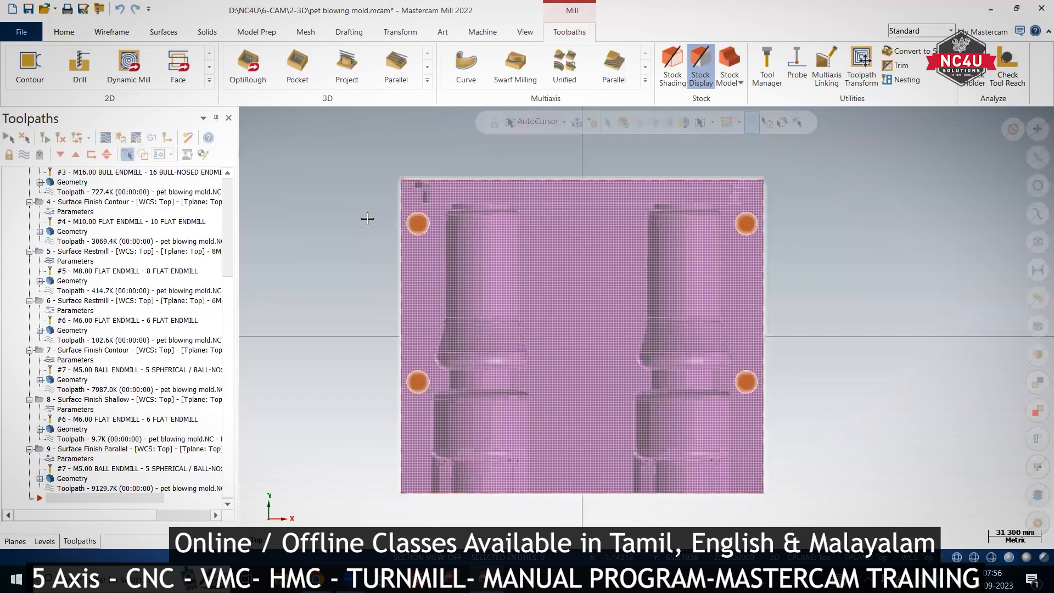